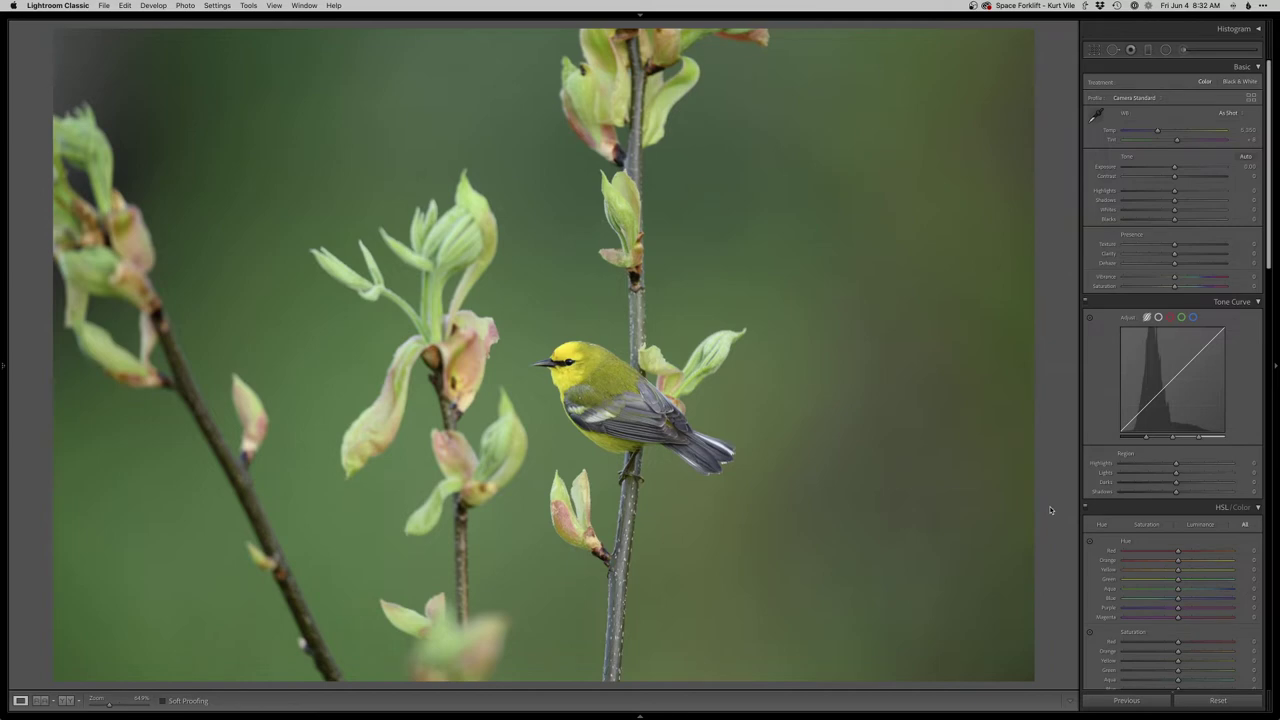
Crop the photo tighter by trimming its bottom and right edges, keeping the original aspect ratio
key("r")
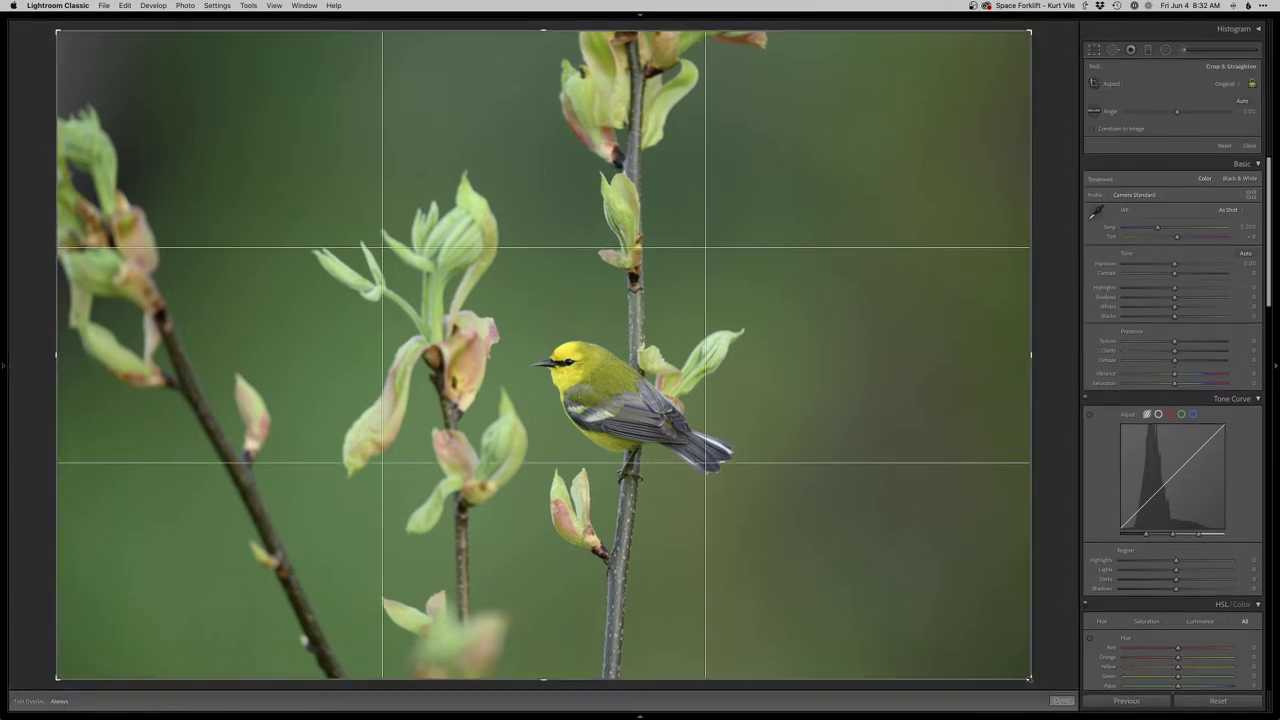
left_click_drag(1031, 679, 979, 645)
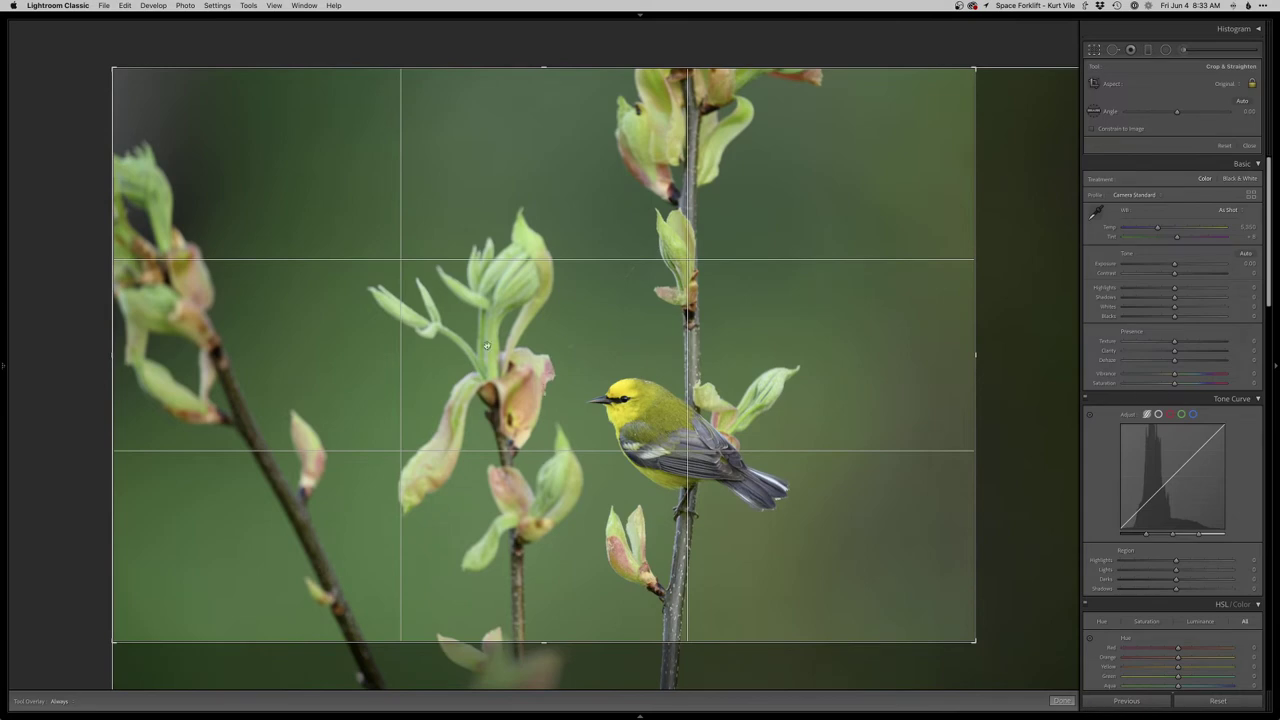
key("Return")
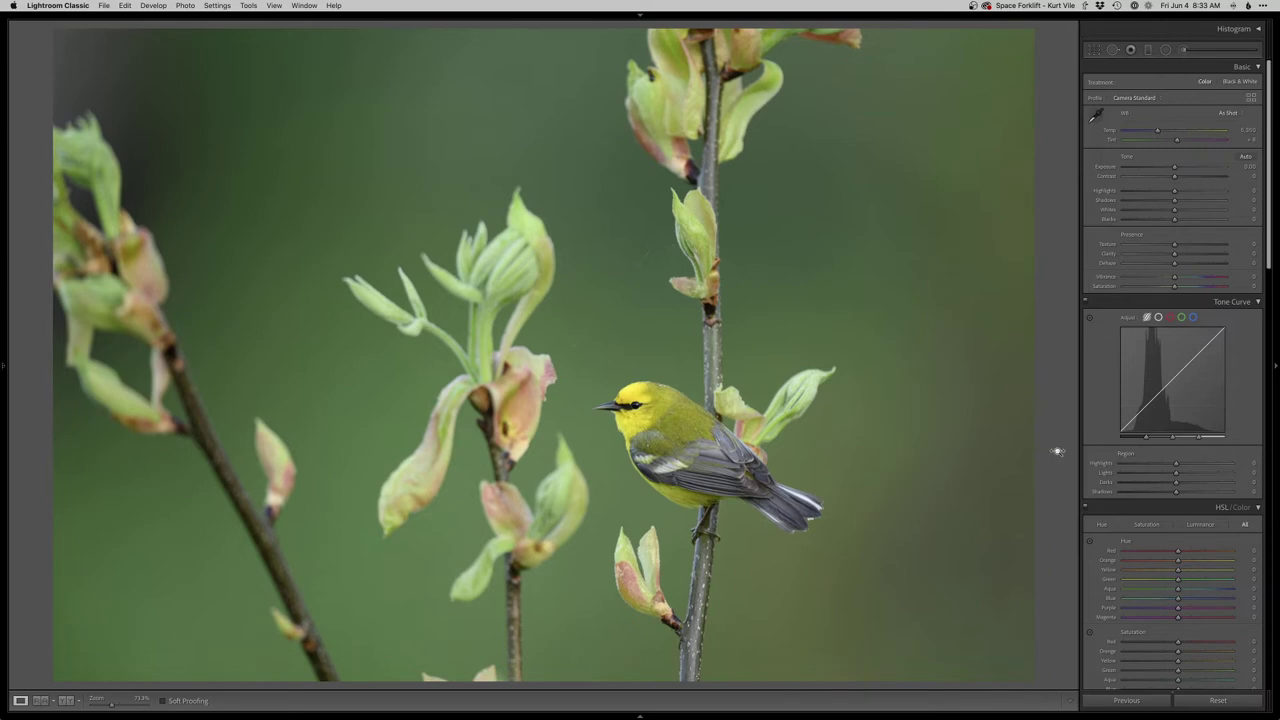
Check the photo's shooting information overlay and open the photo in Photoshop for editing
key("i")
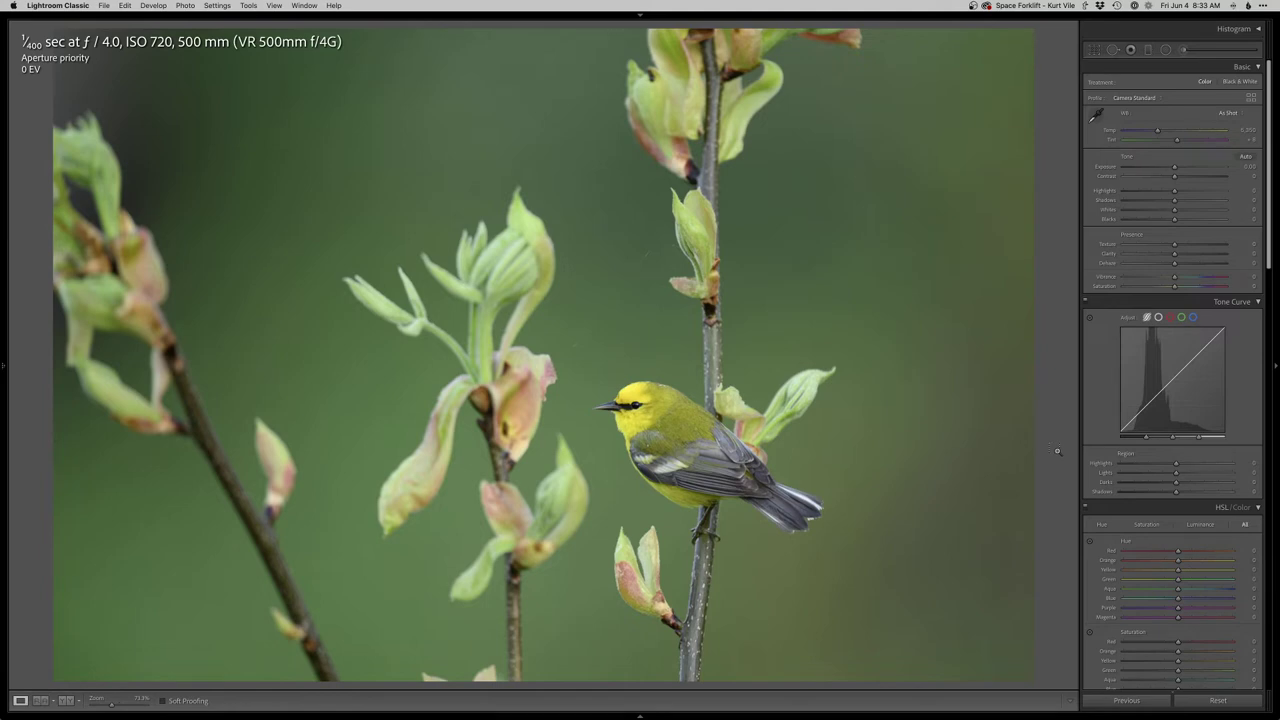
key("i")
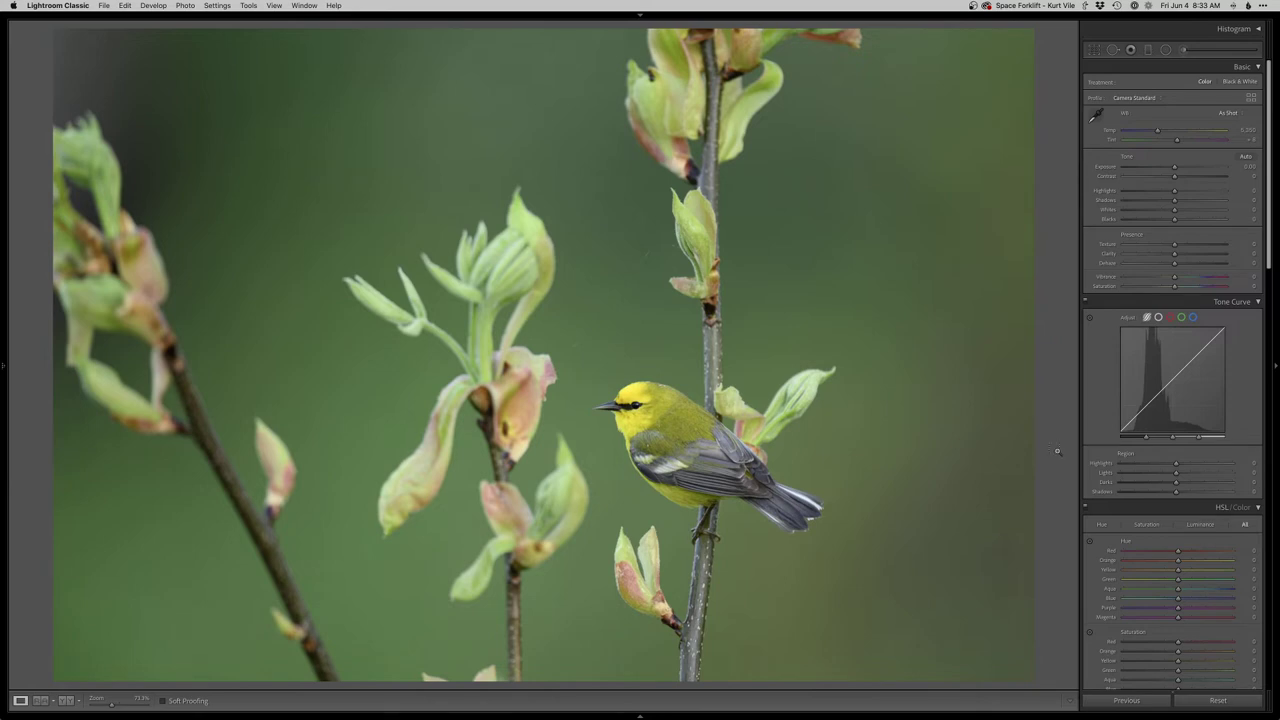
key("super+e")
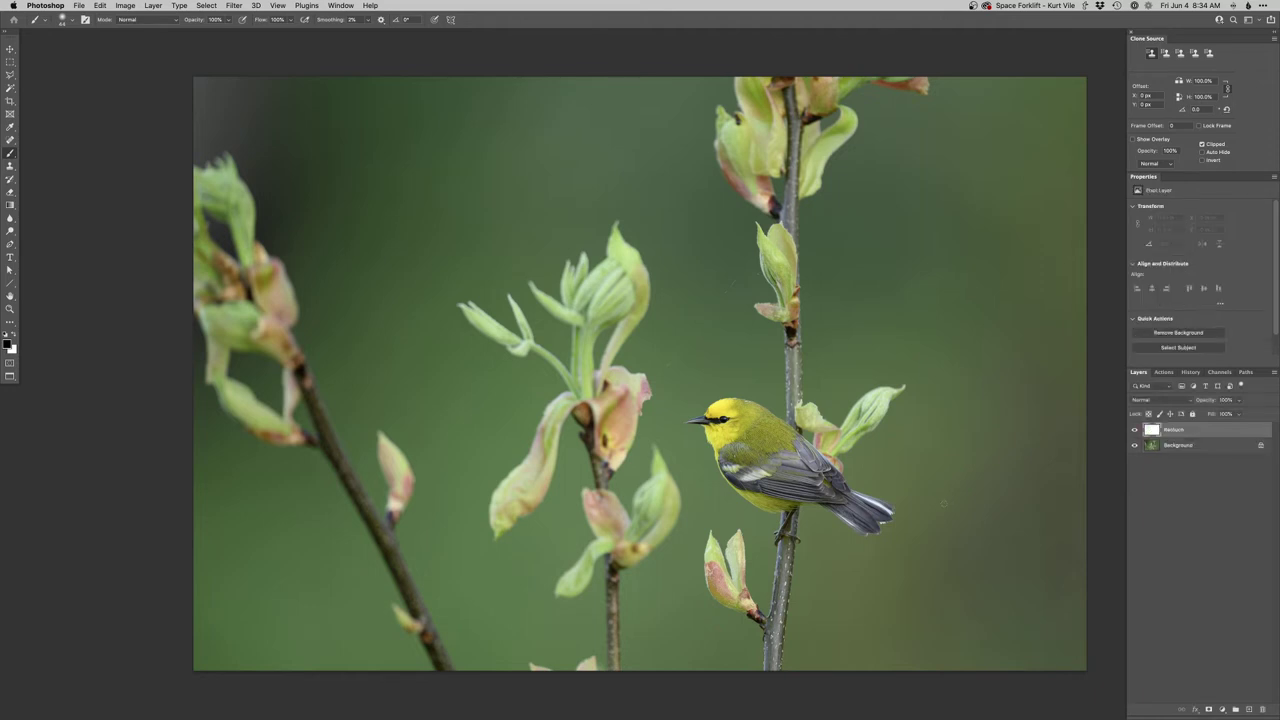
Clone out the cut-off leaf tips at the photo's bottom edge with a soft Clone Stamp brush on the Retouch layer
key("s")
left_click(543, 651, "alt")
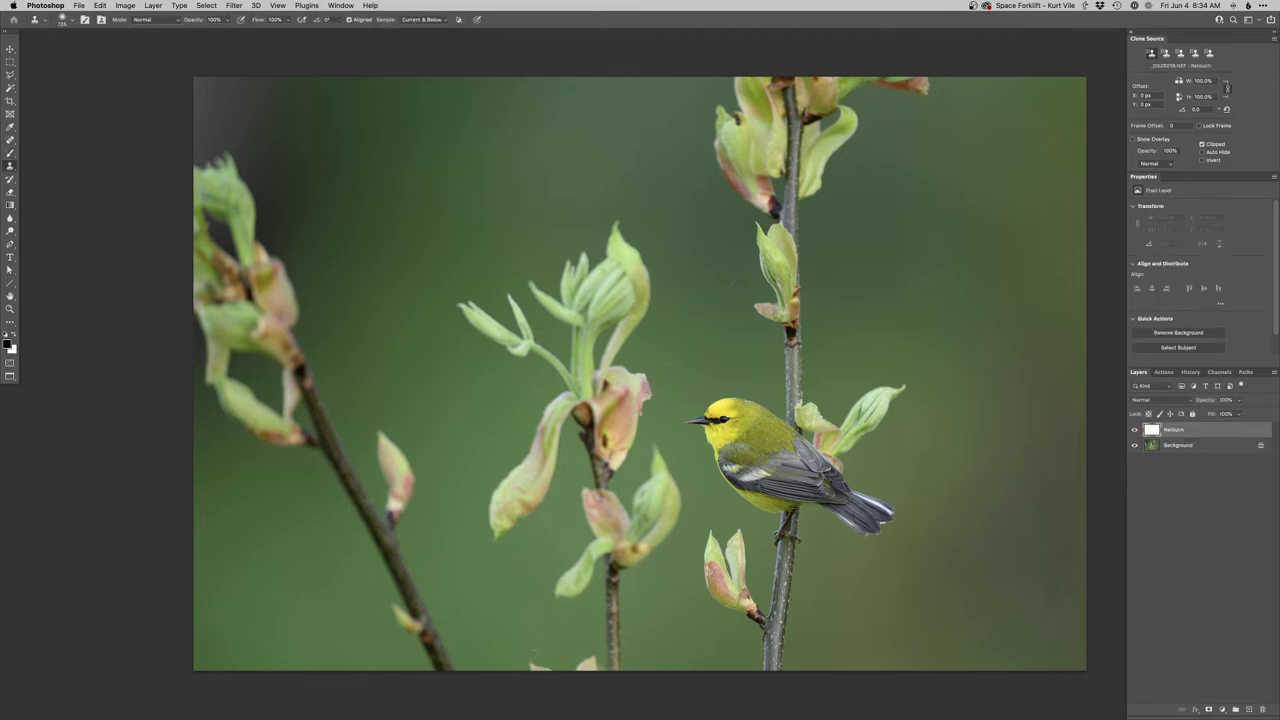
right_click(561, 651)
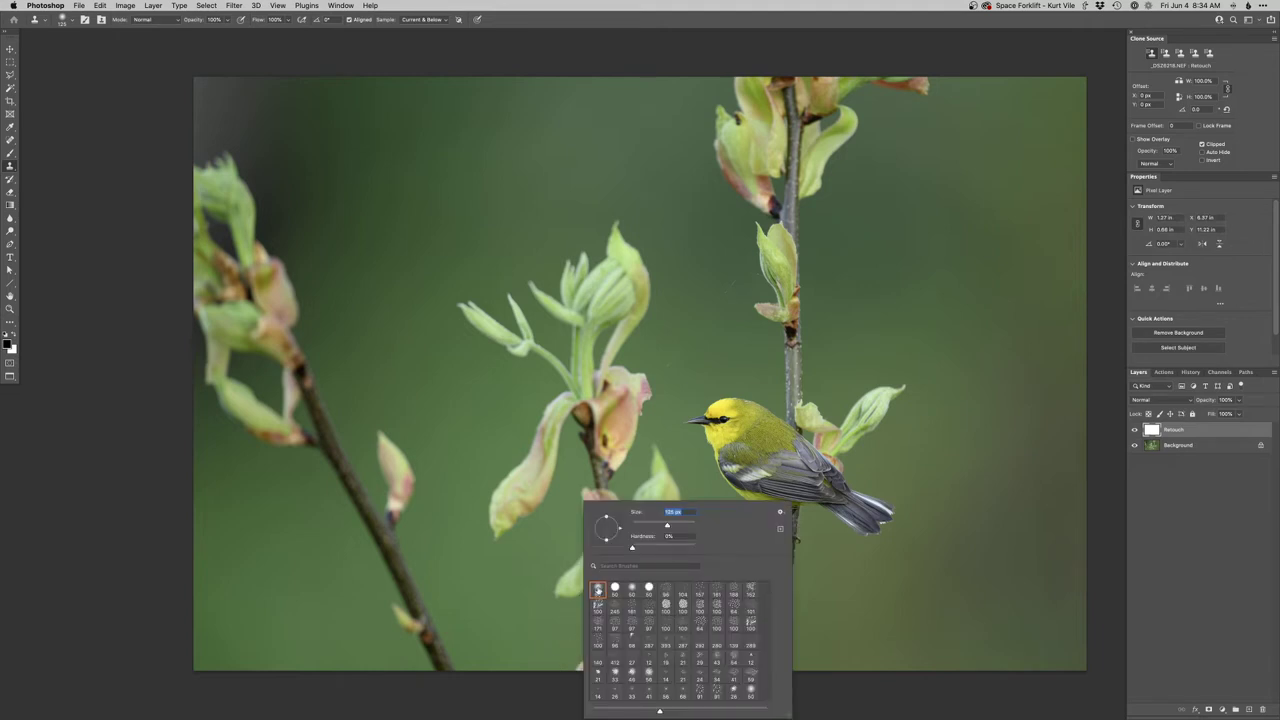
left_click_drag(553, 618, 549, 618)
left_click(575, 640, "alt")
left_click_drag(585, 662, 579, 666)
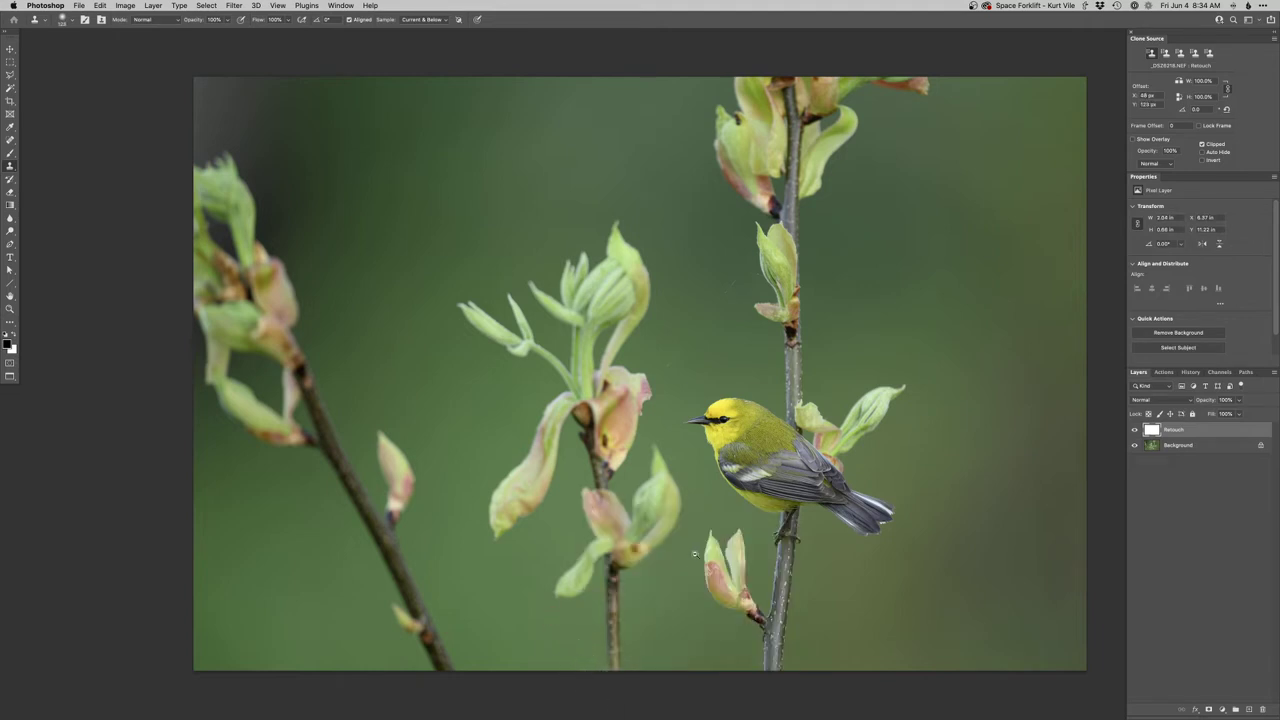
Add a Curves adjustment layer and pull the upper part of the RGB curve down to darken the image
scroll(692, 566, "down", 1)
left_click_drag(700, 619, 702, 611)
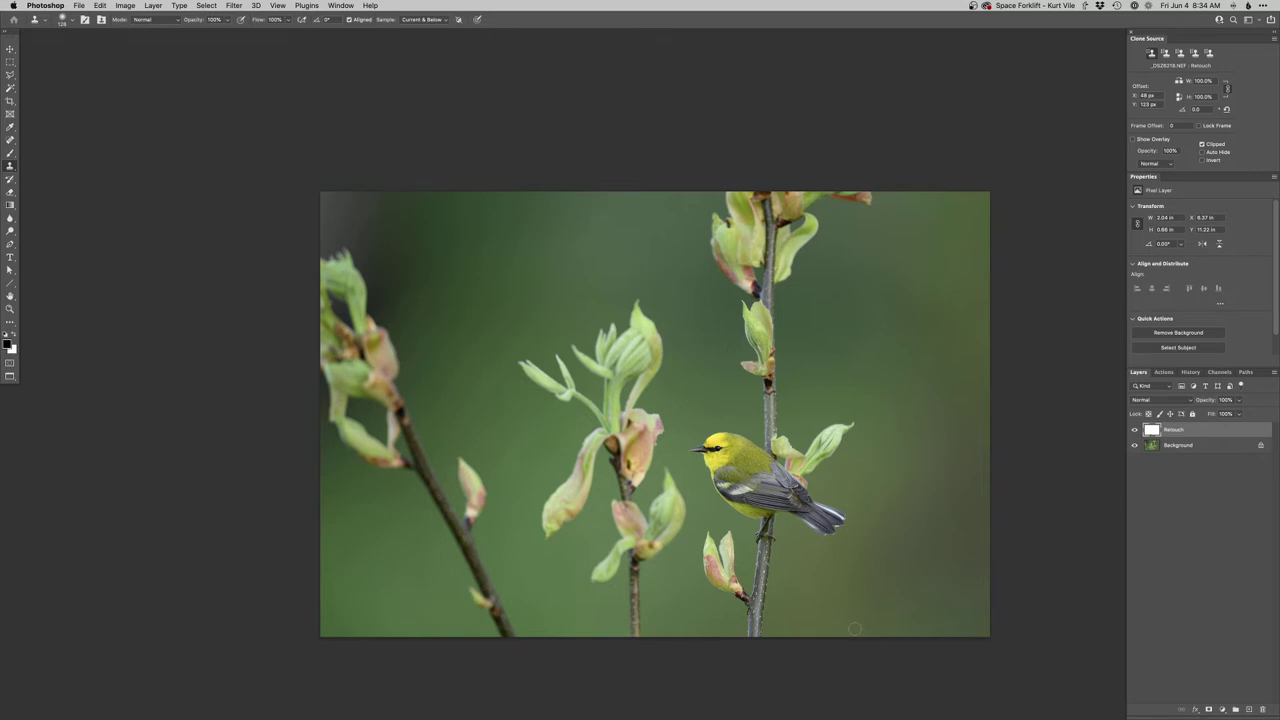
key("super+shift+m")
key("Return")
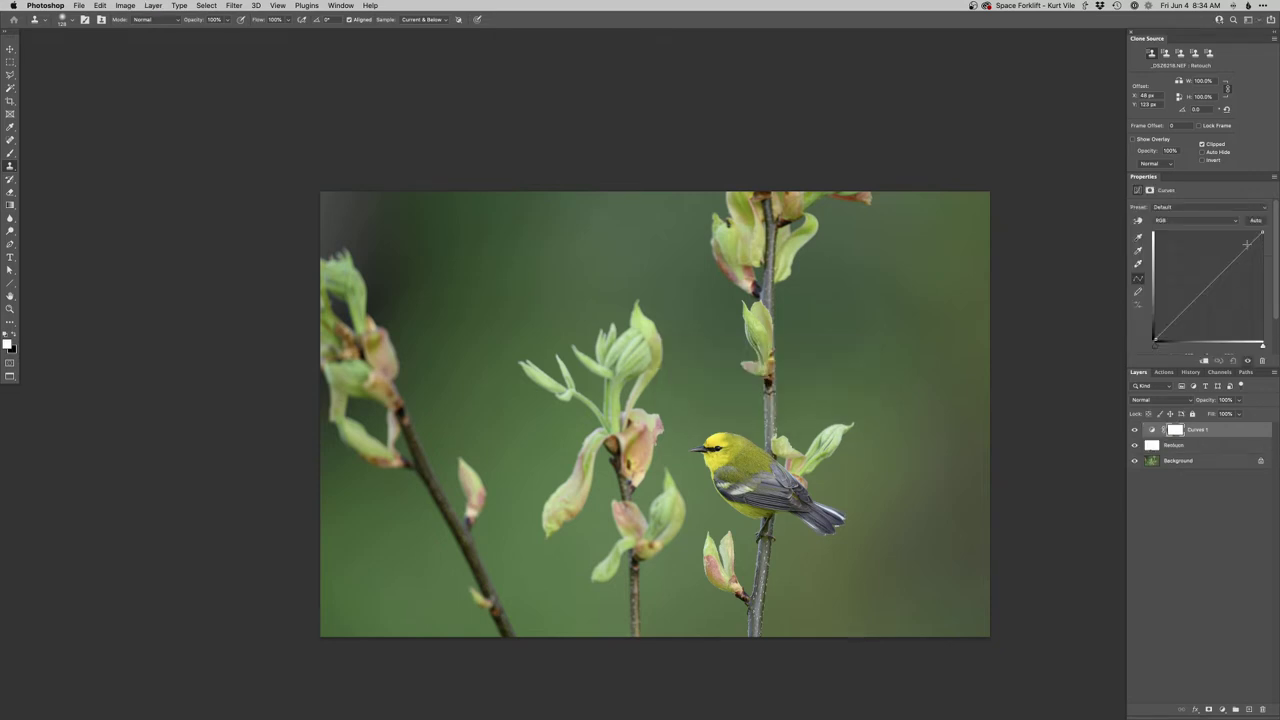
left_click_drag(1246, 243, 1246, 252)
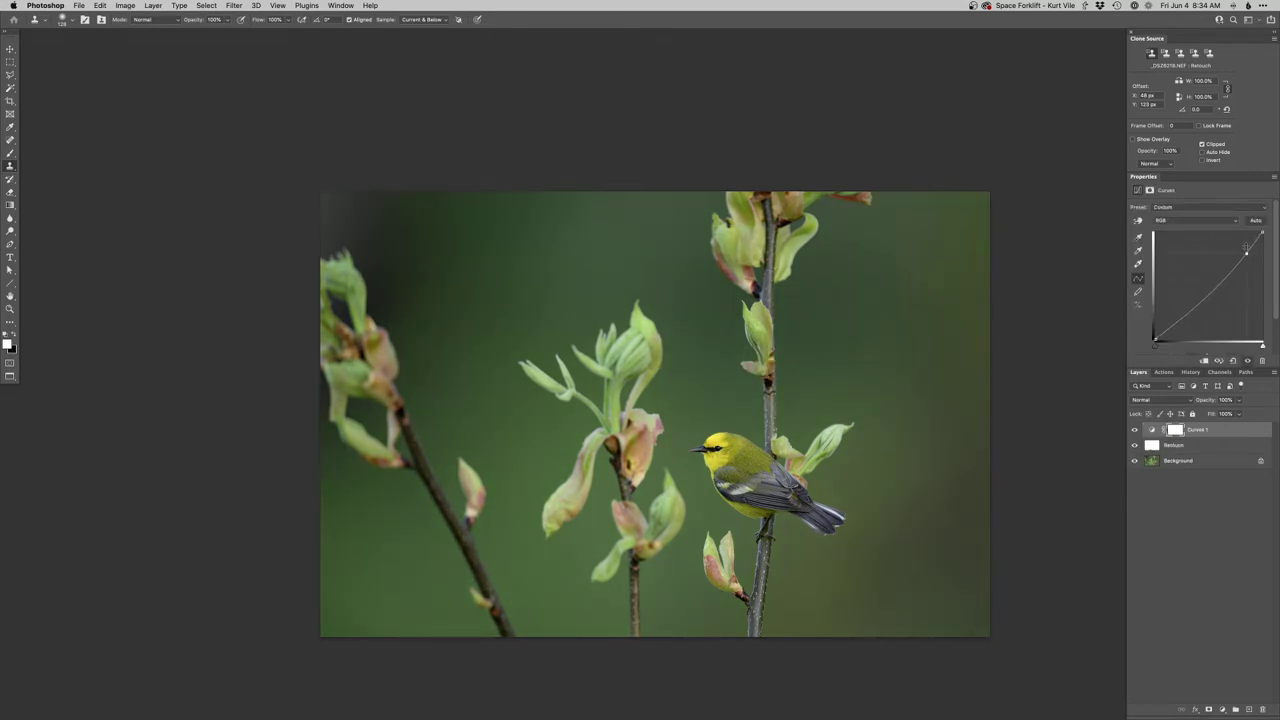
Paint black with soft brushes on the darkening curve's mask to lift the effect around the bird and its branch
key("b")
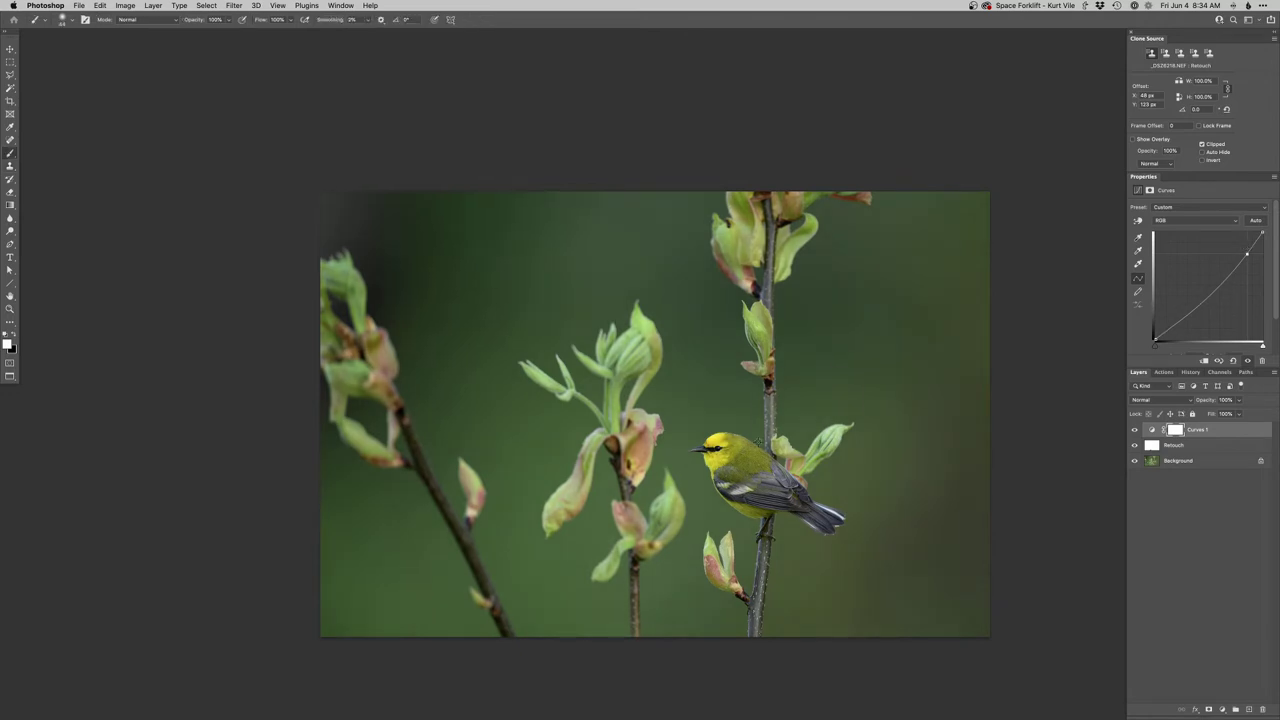
scroll(760, 448, "down", 1)
right_click(782, 448)
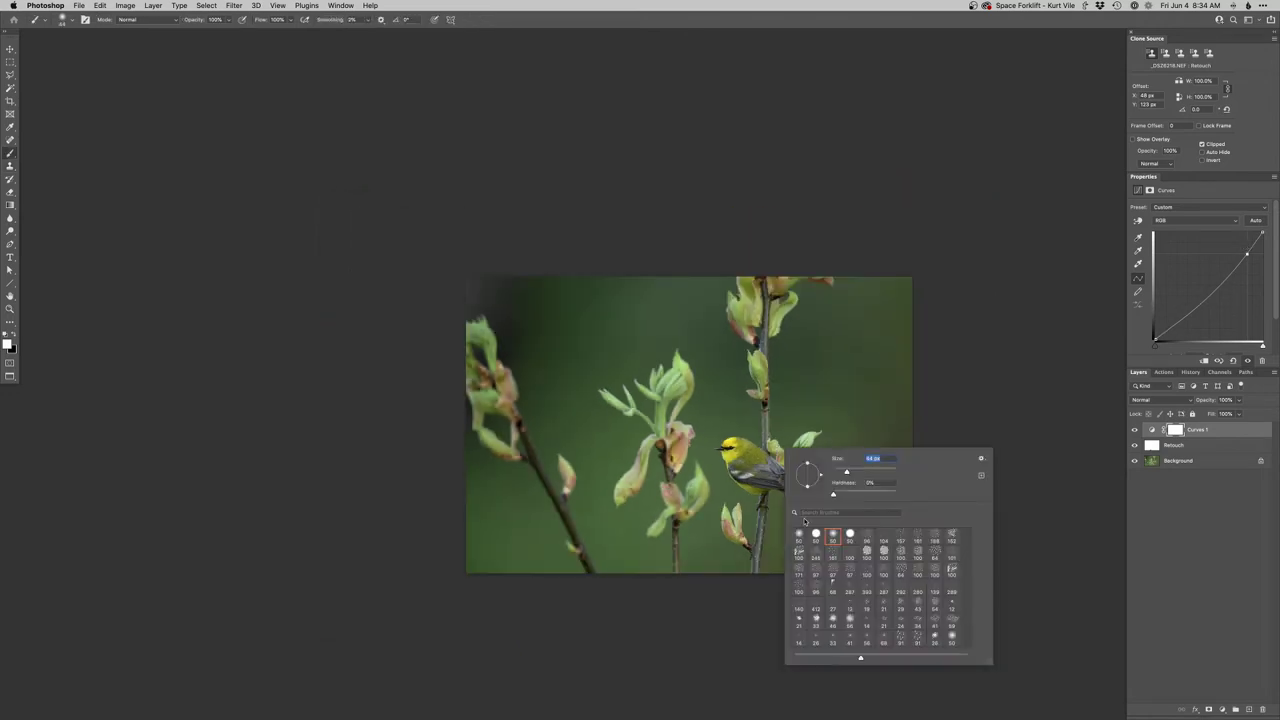
key("Escape")
key("x")
key("bracketright")
key("bracketright")
mouse_move(774, 385)
left_mouse_down()
mouse_move(768, 247)
mouse_move(740, 636)
mouse_move(795, 293)
left_mouse_up()
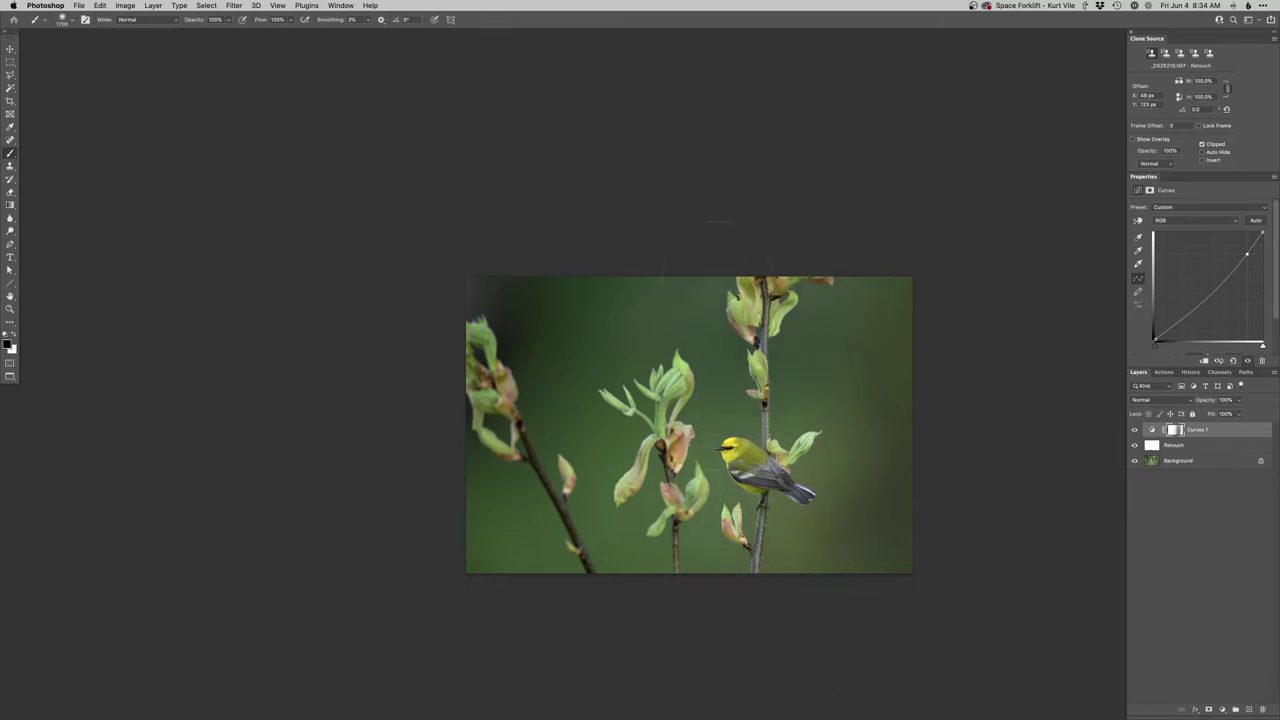
key("bracketleft")
key("bracketleft")
key("bracketleft")
key("bracketleft")
key("bracketleft")
key("bracketleft")
left_click_drag(738, 466, 732, 451)
scroll(748, 471, "down", 2)
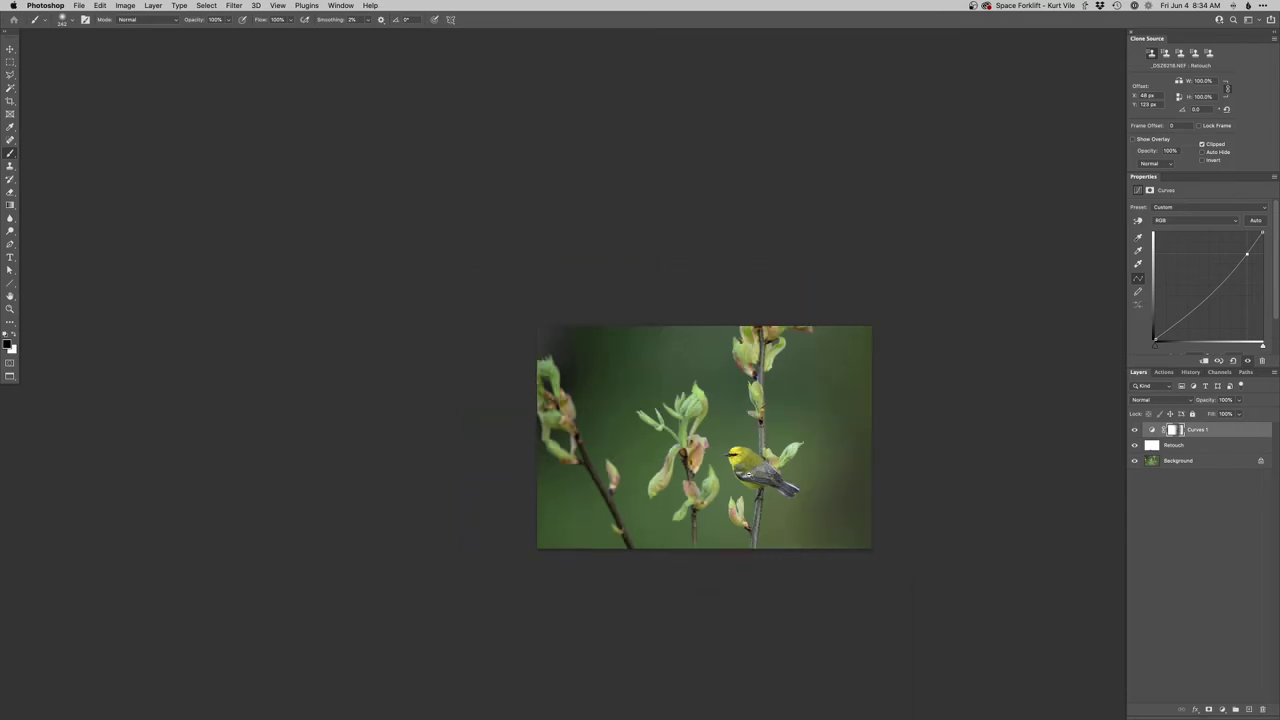
scroll(750, 474, "up", 5)
left_click_drag(845, 545, 818, 532)
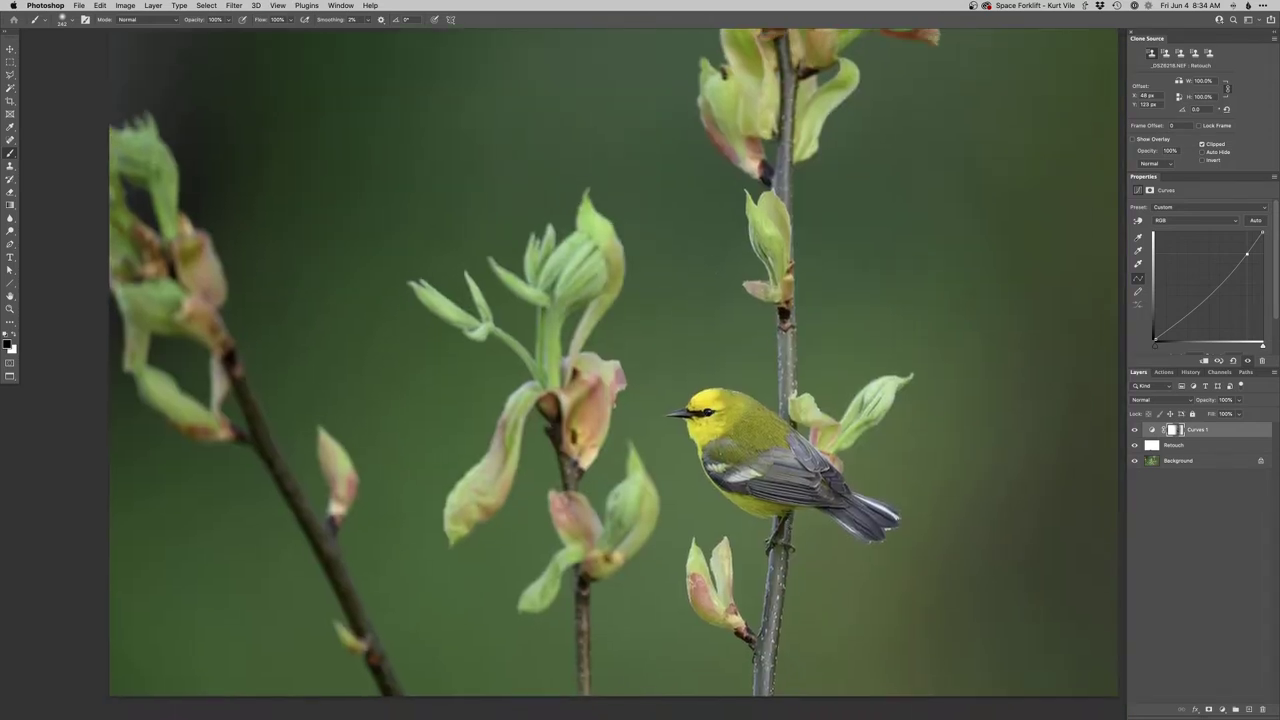
Add a Dodge curves layer with a black mask and brush over the bird's head area to brighten it
left_click_drag(736, 426, 729, 426)
key("F2")
scroll(721, 422, "up", 2)
left_click_drag(711, 416, 753, 421)
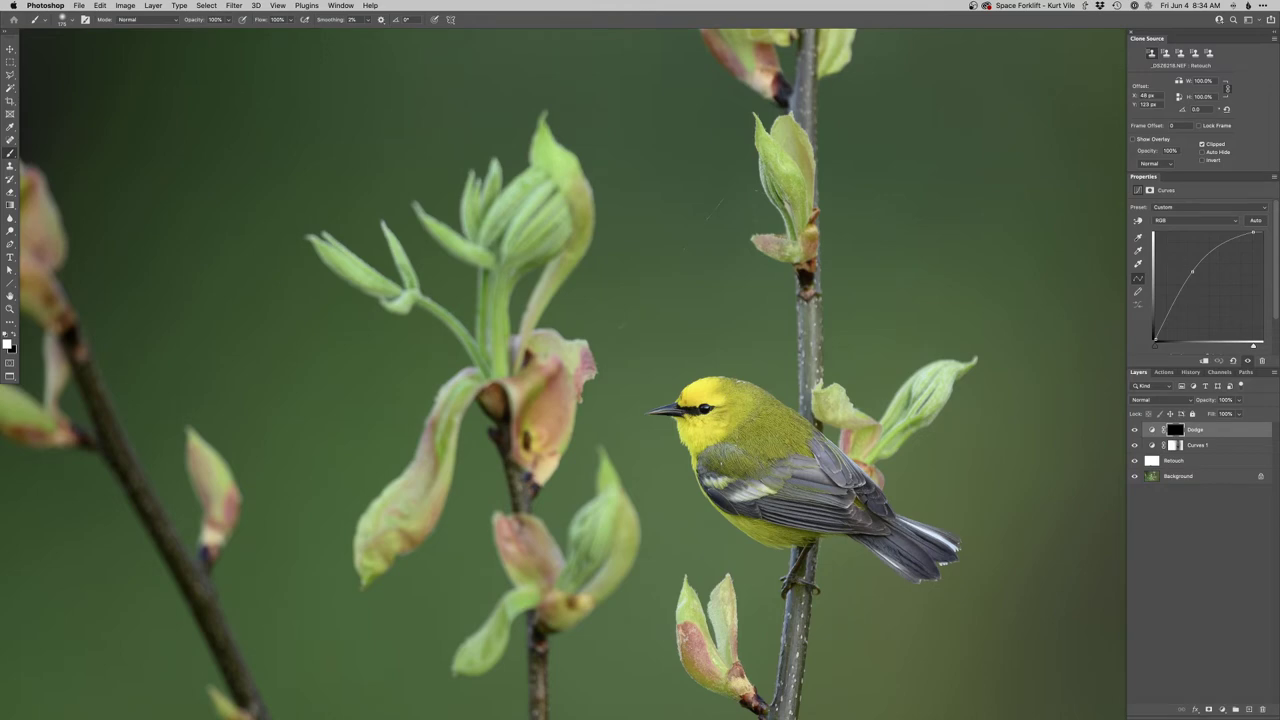
Add a second Dodge layer for fine brightening around the bird's eye with a very small brush
scroll(702, 415, "up", 5)
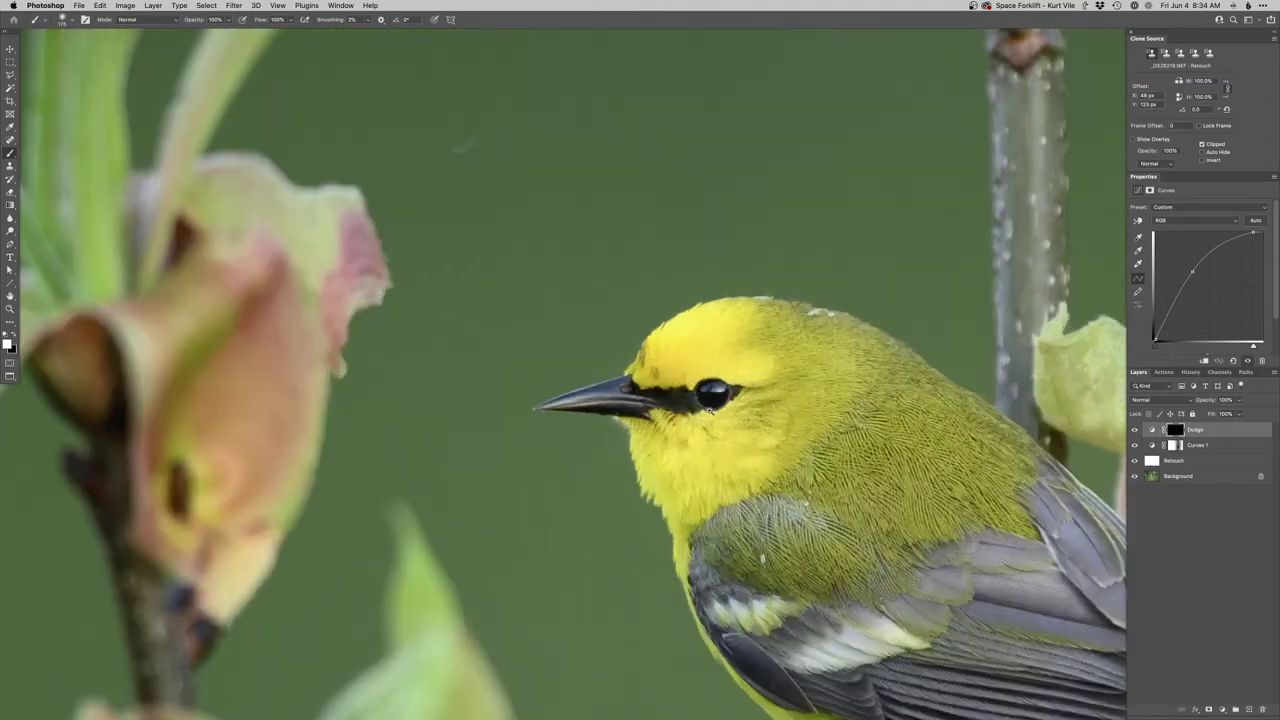
key("super+j")
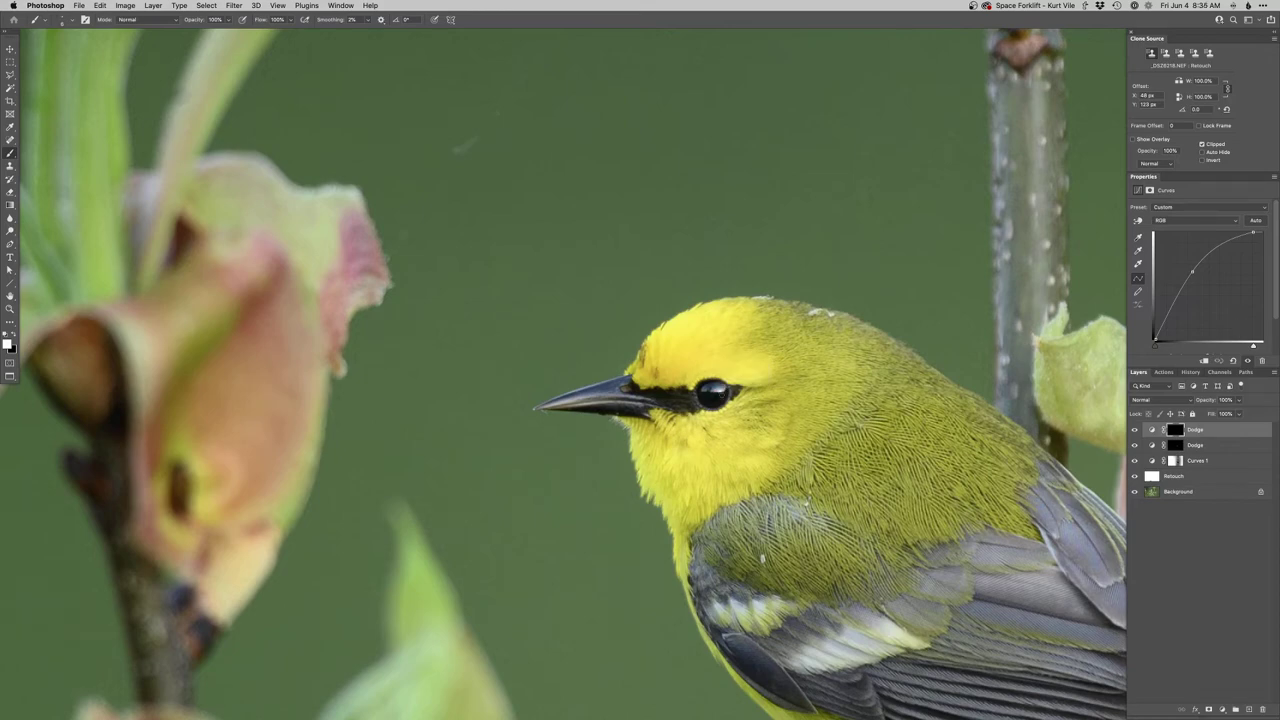
key("x")
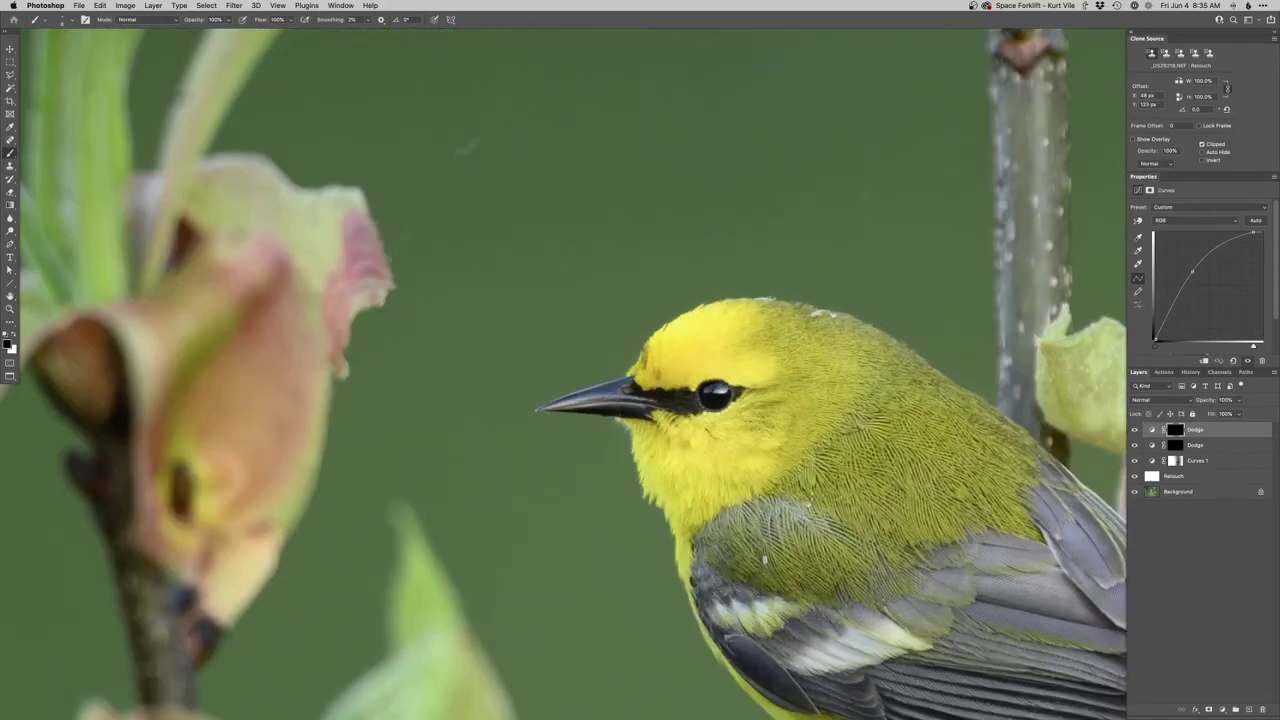
key("x")
key("super+0")
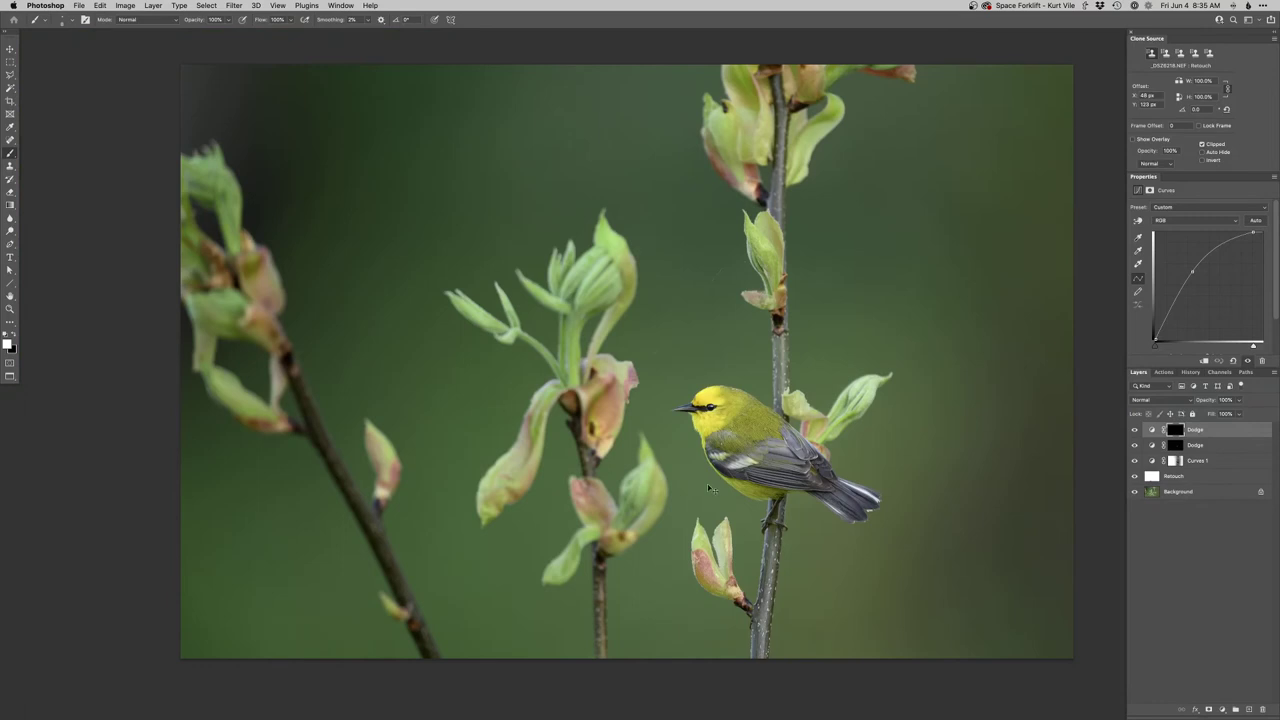
key("super+z")
left_click(703, 463, "alt")
left_click_drag(700, 476, 712, 481)
left_click(712, 483, "super")
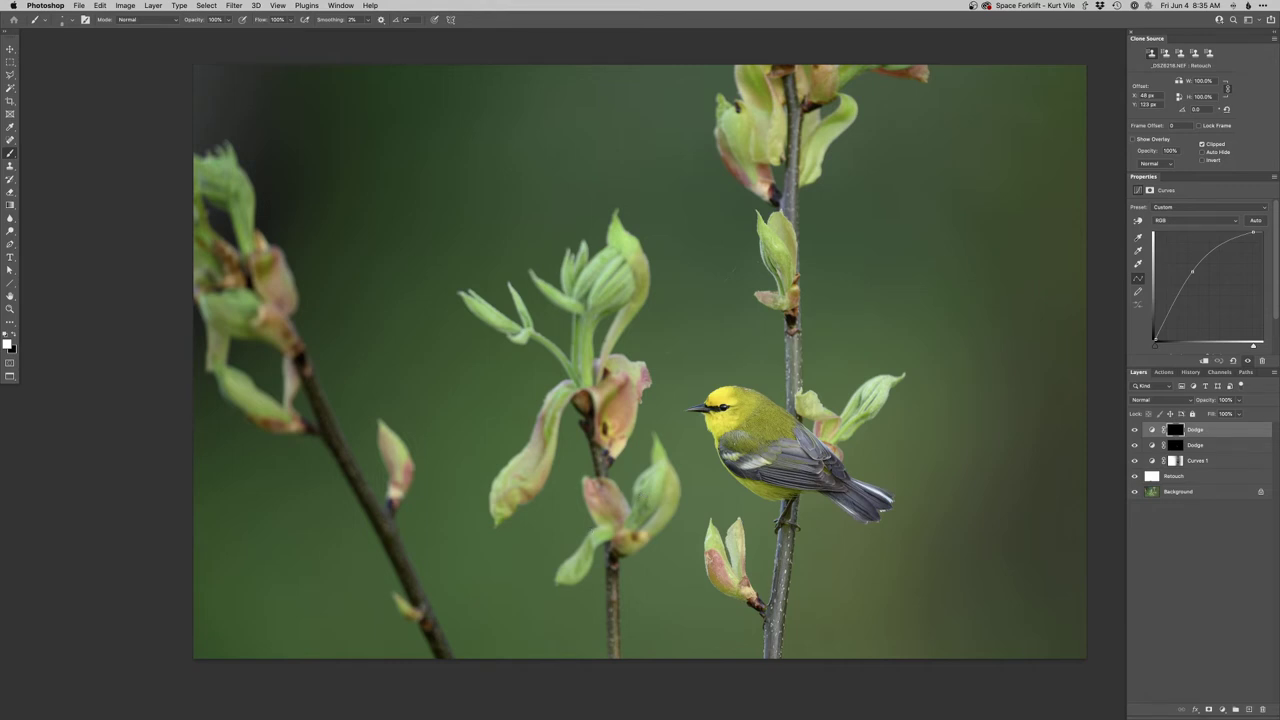
Try a new Curves layer that lowers the blue channel and raises the green channel to tint the photo greener
key("super+shift+m")
key("Return")
key("alt+5")
left_click_drag(1233, 265, 1231, 260)
key("alt+4")
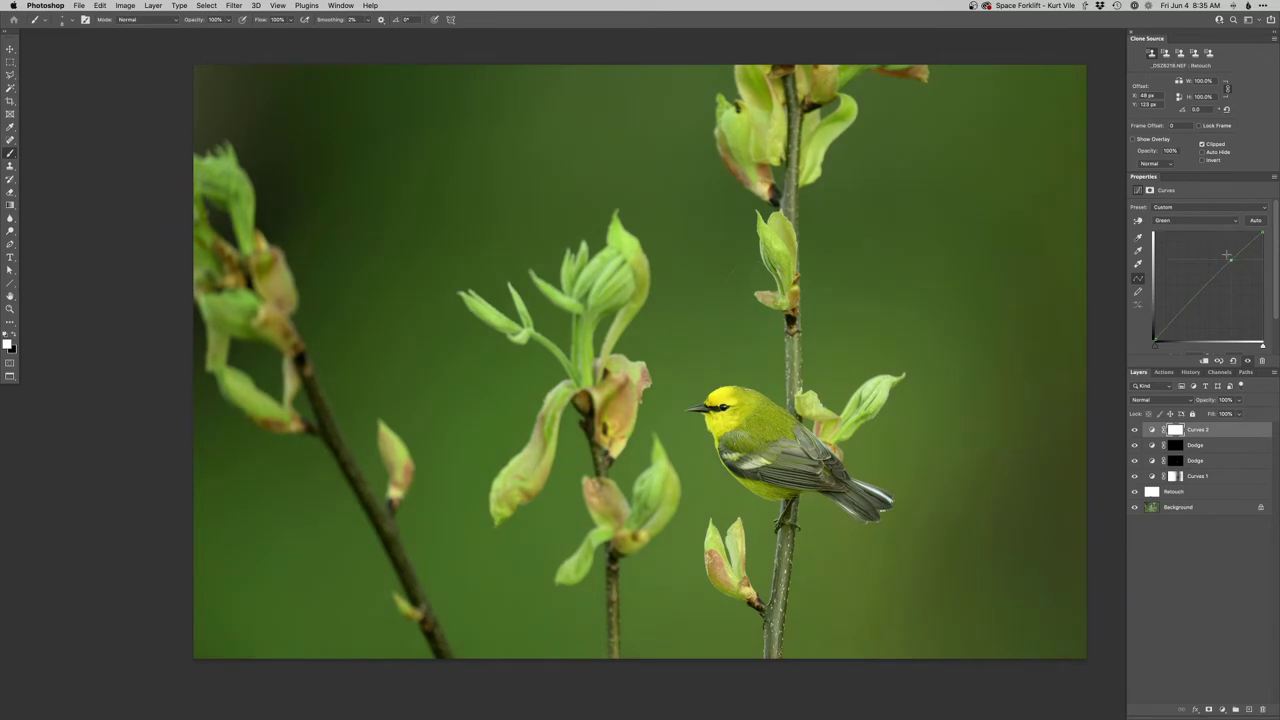
Invert the green-tint curve's mask and paint white over the dark upper-left corner of the background
key("super+i")
scroll(479, 386, "down", 1)
left_click_drag(430, 332, 578, 462)
mouse_move(467, 321)
left_mouse_down()
mouse_move(517, 320)
mouse_move(463, 367)
mouse_move(425, 301)
left_mouse_up()
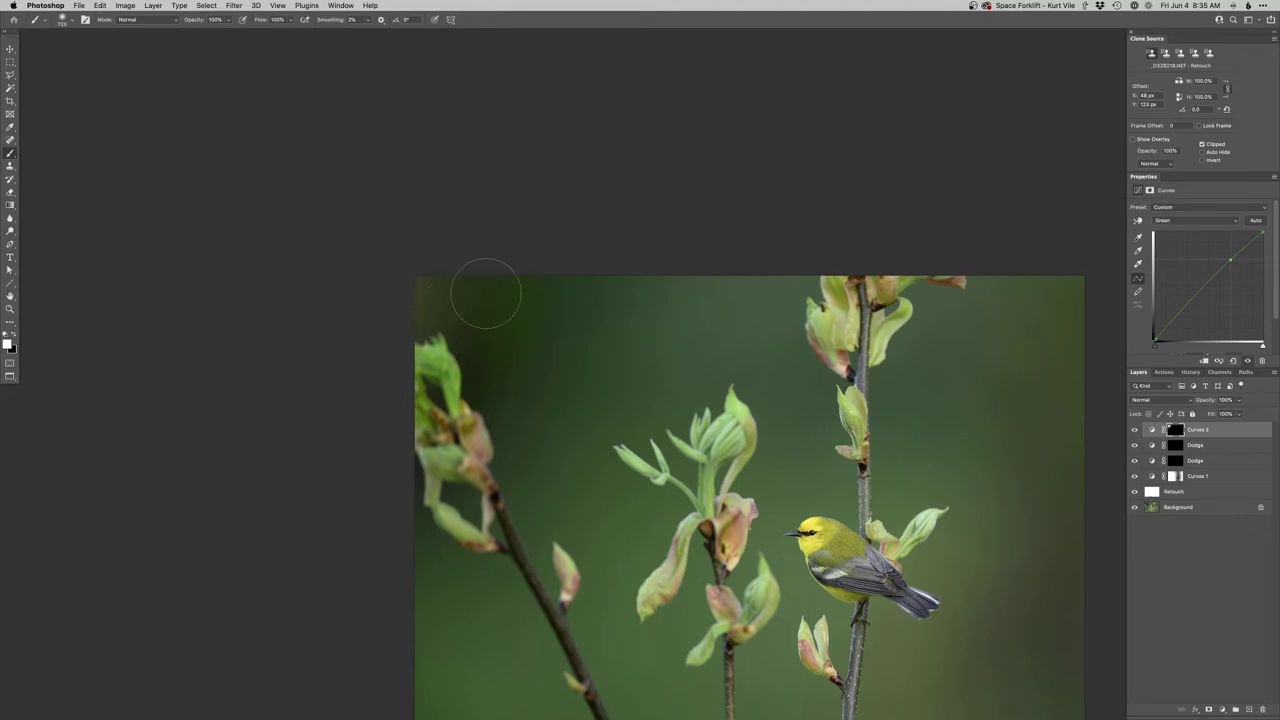
Paint the left branch's leaves out of the green-tint curve's mask with a smaller brush, and hide that layer
mouse_move(438, 376)
left_mouse_down()
mouse_move(475, 376)
mouse_move(333, 374)
left_mouse_up()
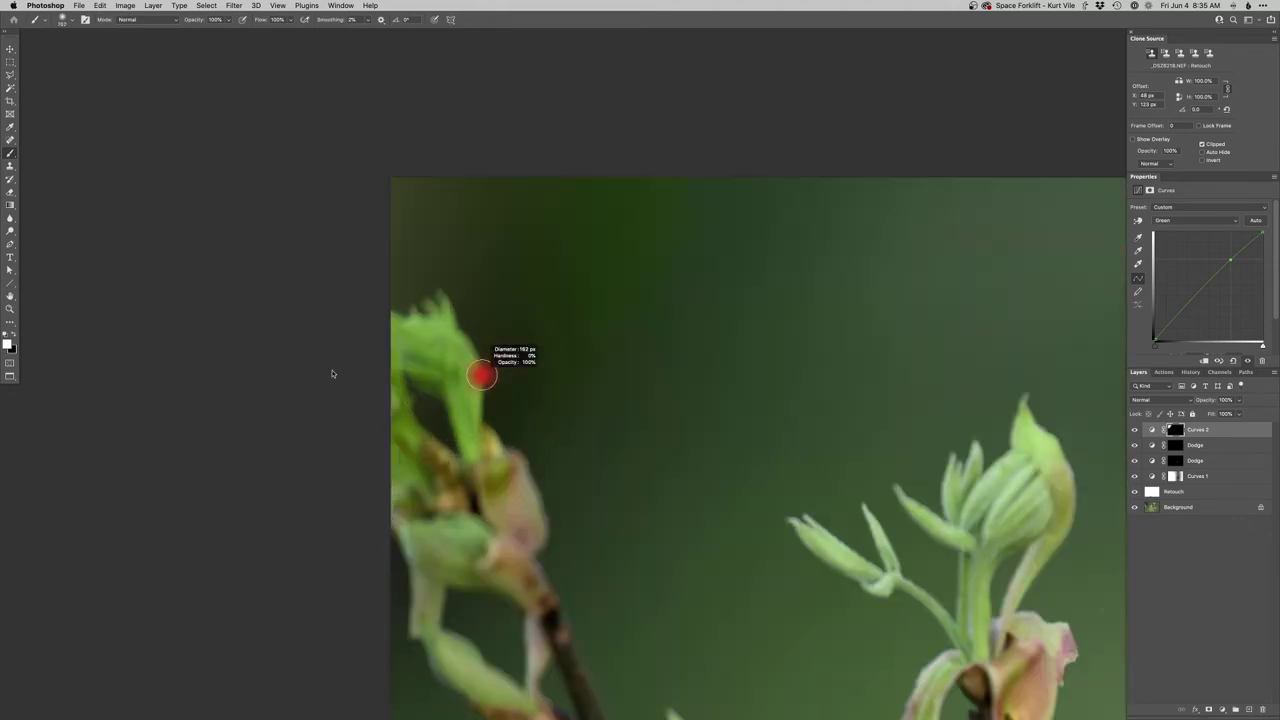
left_click_drag(447, 345, 422, 345)
key("x")
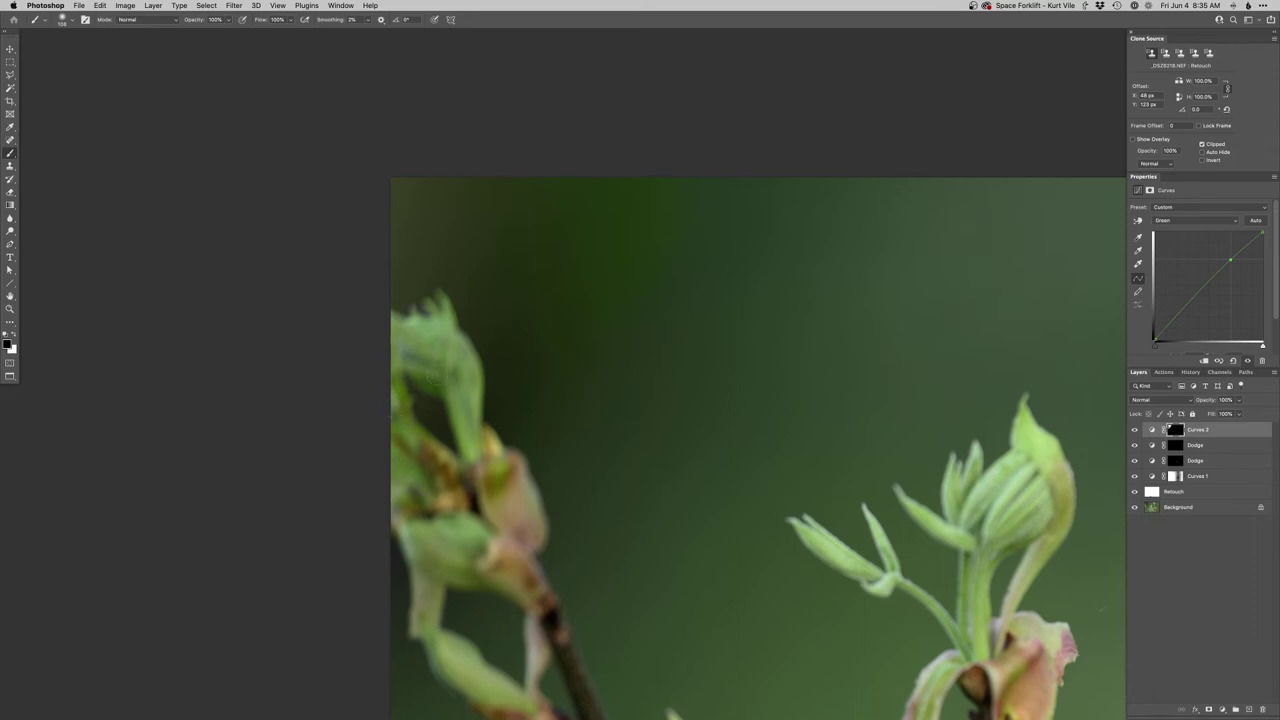
scroll(437, 376, "down", 5)
left_click_drag(534, 448, 494, 431)
key("alt+5")
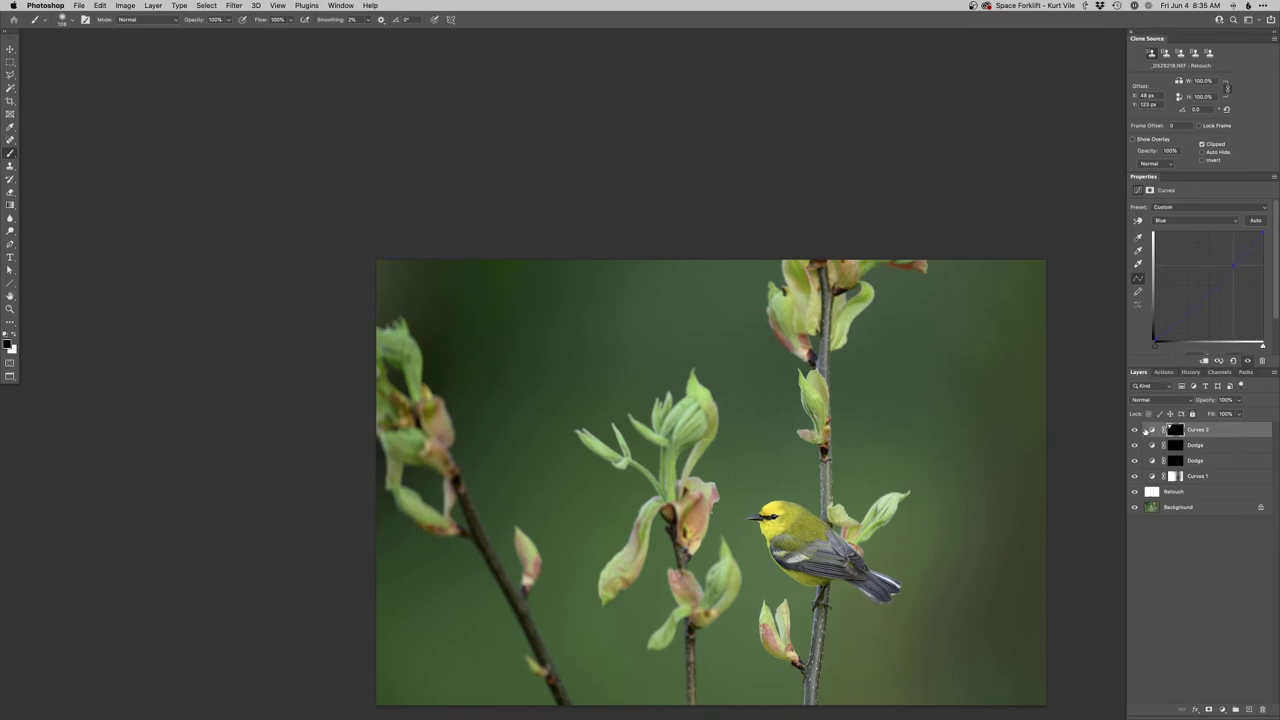
left_click(1134, 429)
Add a Color blend mode layer and paint green sampled from the background over the photo's dark upper-left corner
key("F5")
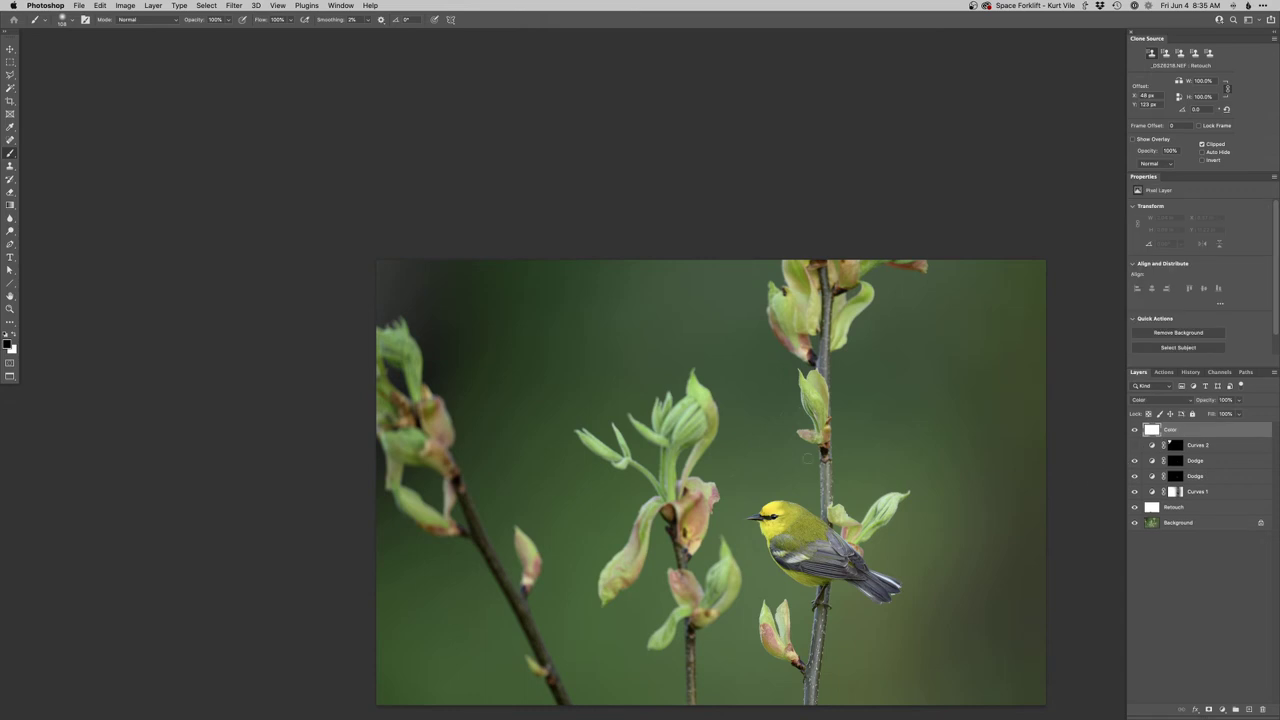
mouse_move(493, 343)
left_mouse_down()
mouse_move(547, 347)
mouse_move(479, 336)
left_mouse_up()
left_click(520, 308, "alt")
left_click(395, 596, "alt")
left_click(590, 320)
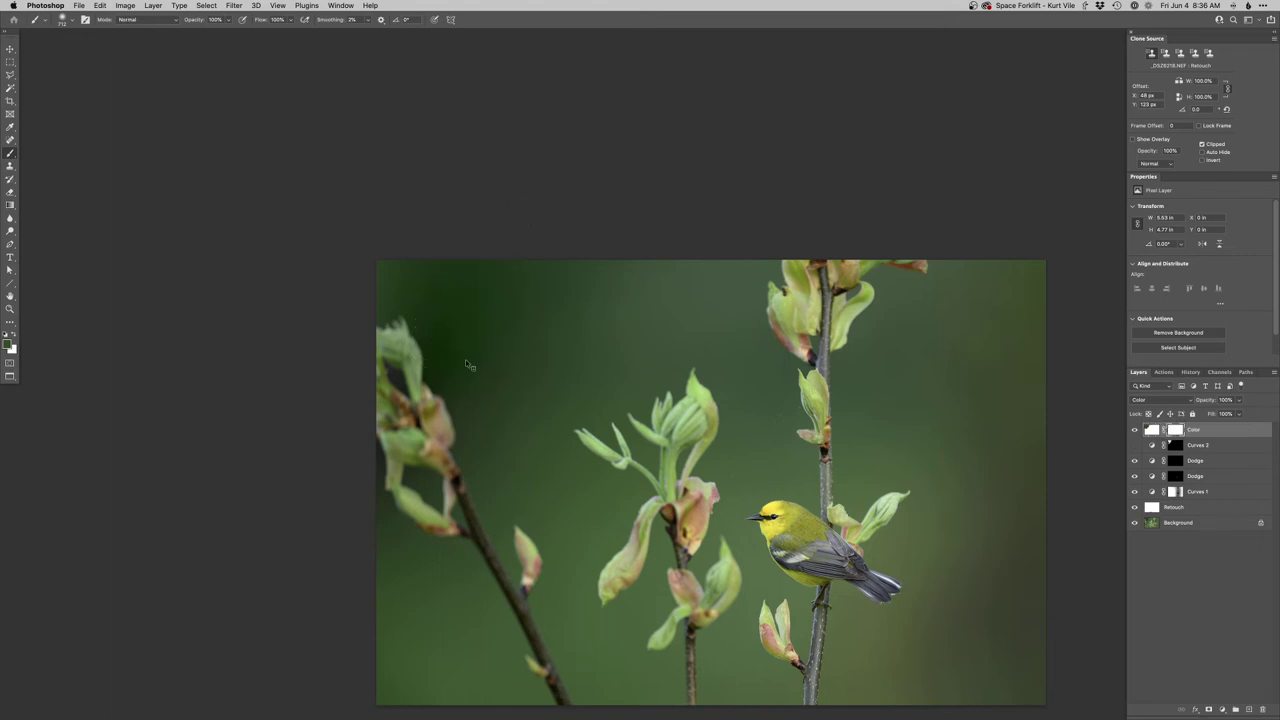
Mask the painted colour off the left branch's leaves and blend the green further into the surrounding background
scroll(406, 369, "up", 1)
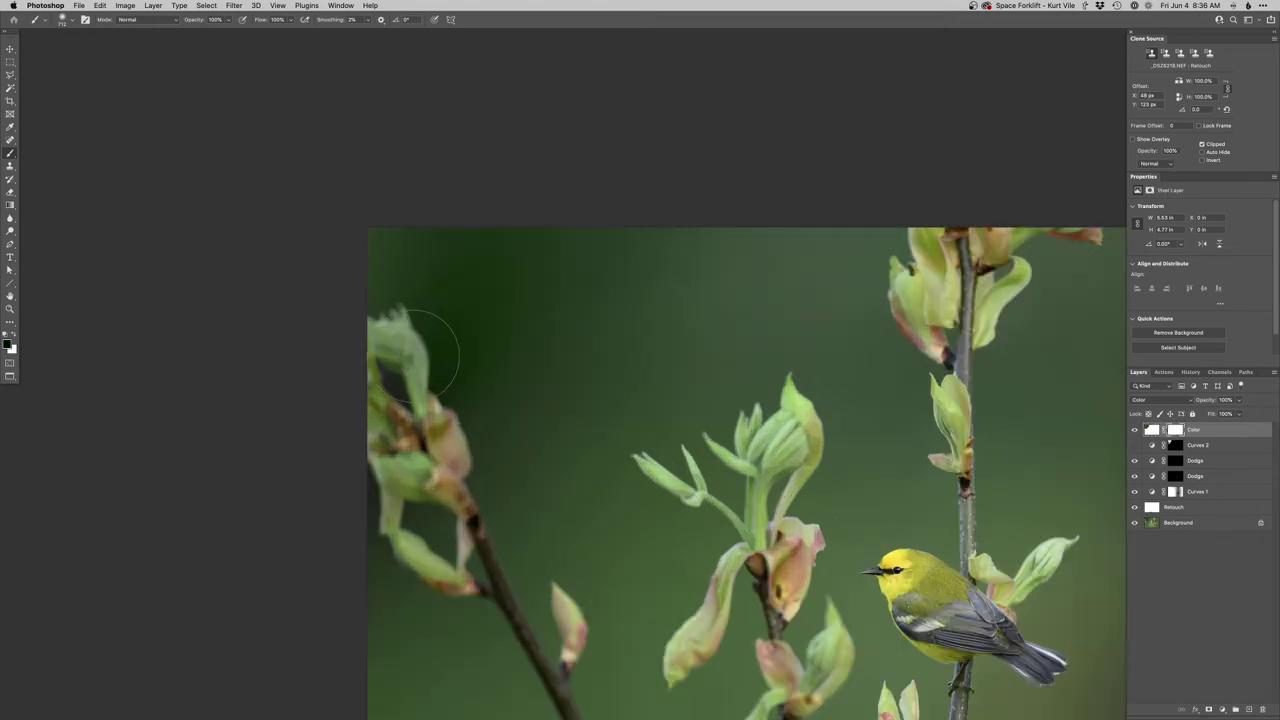
left_click_drag(419, 356, 400, 356)
scroll(475, 371, "down", 2)
left_click_drag(507, 414, 567, 426)
scroll(566, 418, "up", 1)
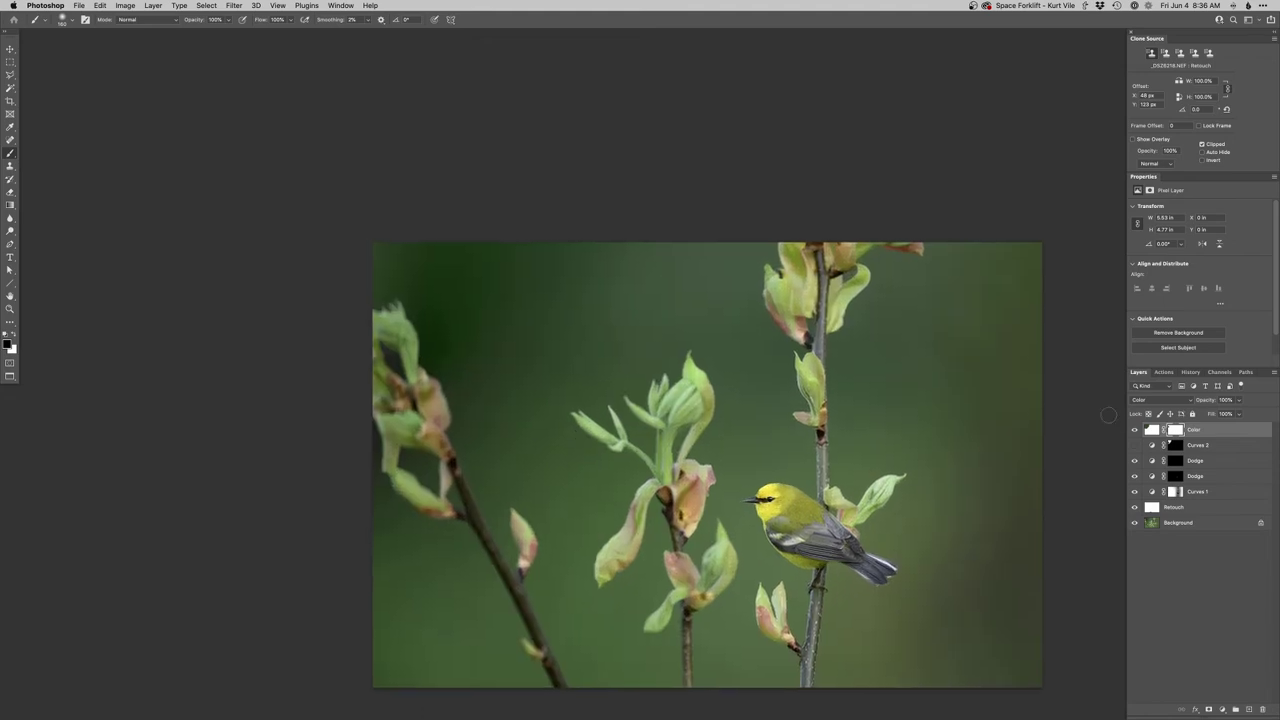
left_click_drag(572, 339, 597, 339)
left_click_drag(739, 575, 731, 565)
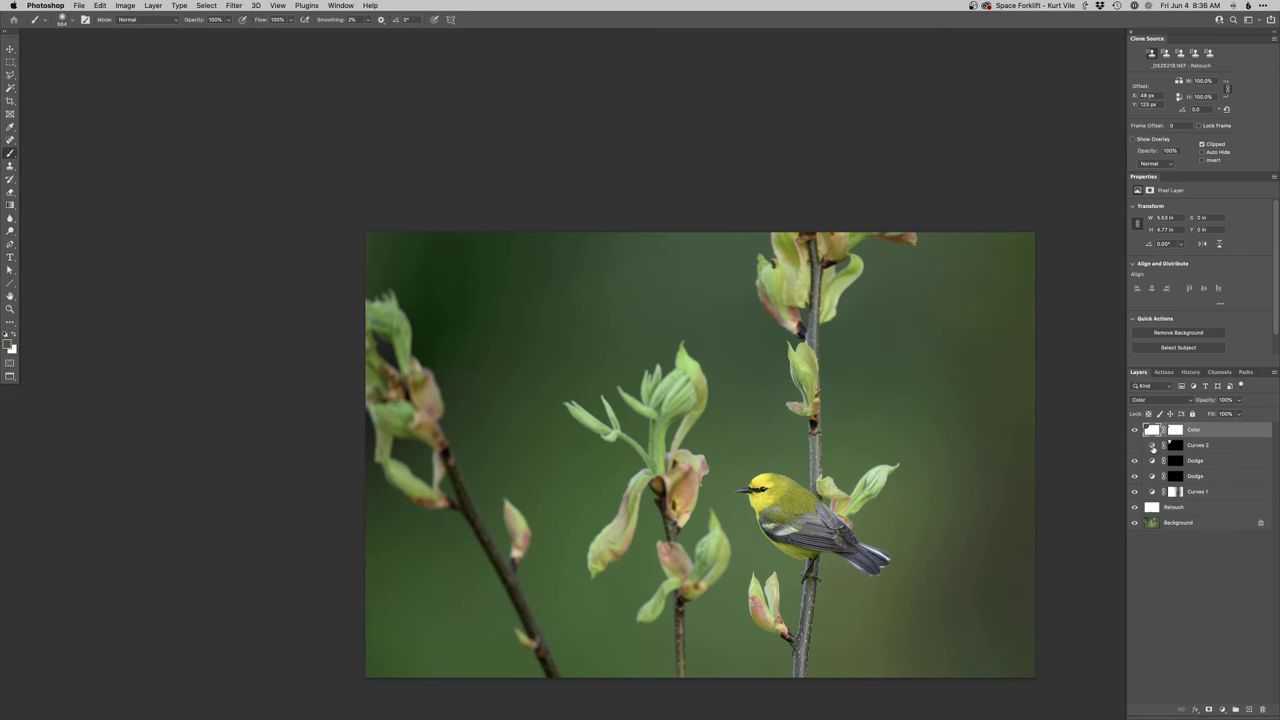
Delete the hidden Curves 2 layer
left_click(1153, 447)
key("Delete")
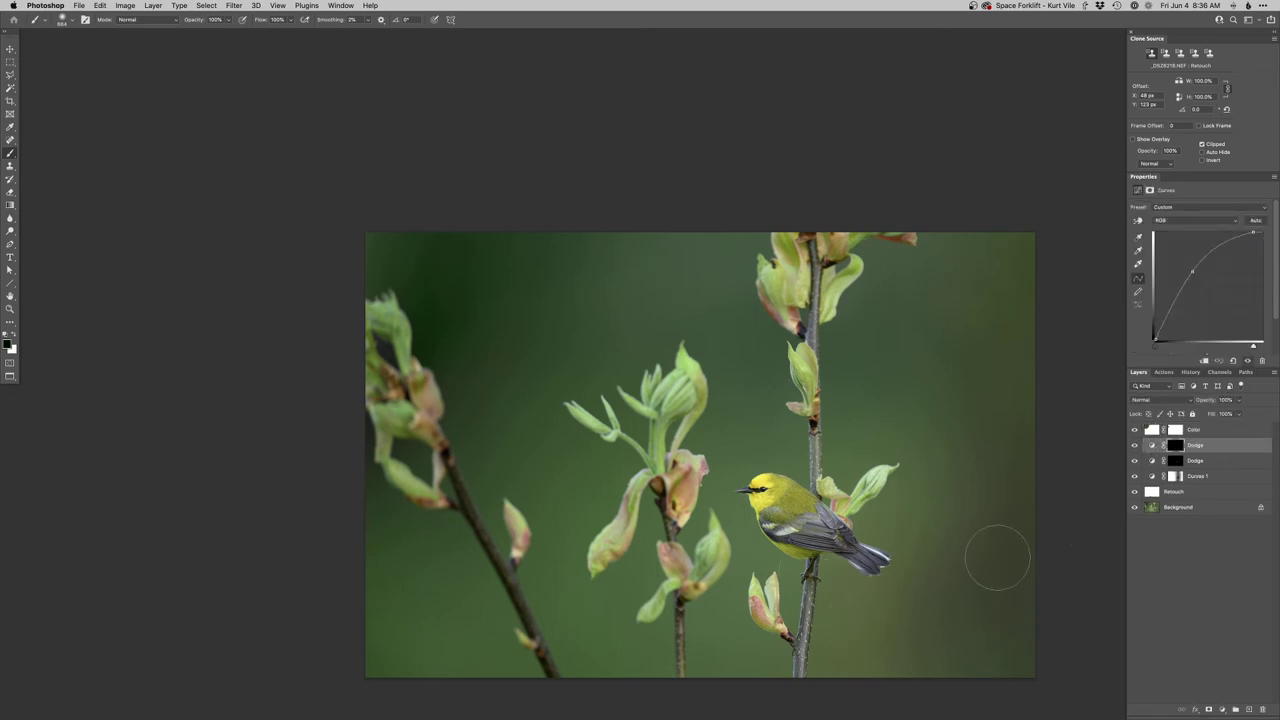
Add a Curves adjustment above the Dodge layers, adjust its green and blue channels, and invert its mask
key("super+m")
key("Return")
key("alt+4")
key("alt+5")
key("super+i")
Paint the new curve's colour correction into the photo's lower-right background with a large brush and fine-tune its green channel
mouse_move(894, 529)
left_mouse_down()
mouse_move(997, 543)
mouse_move(1030, 520)
left_mouse_up()
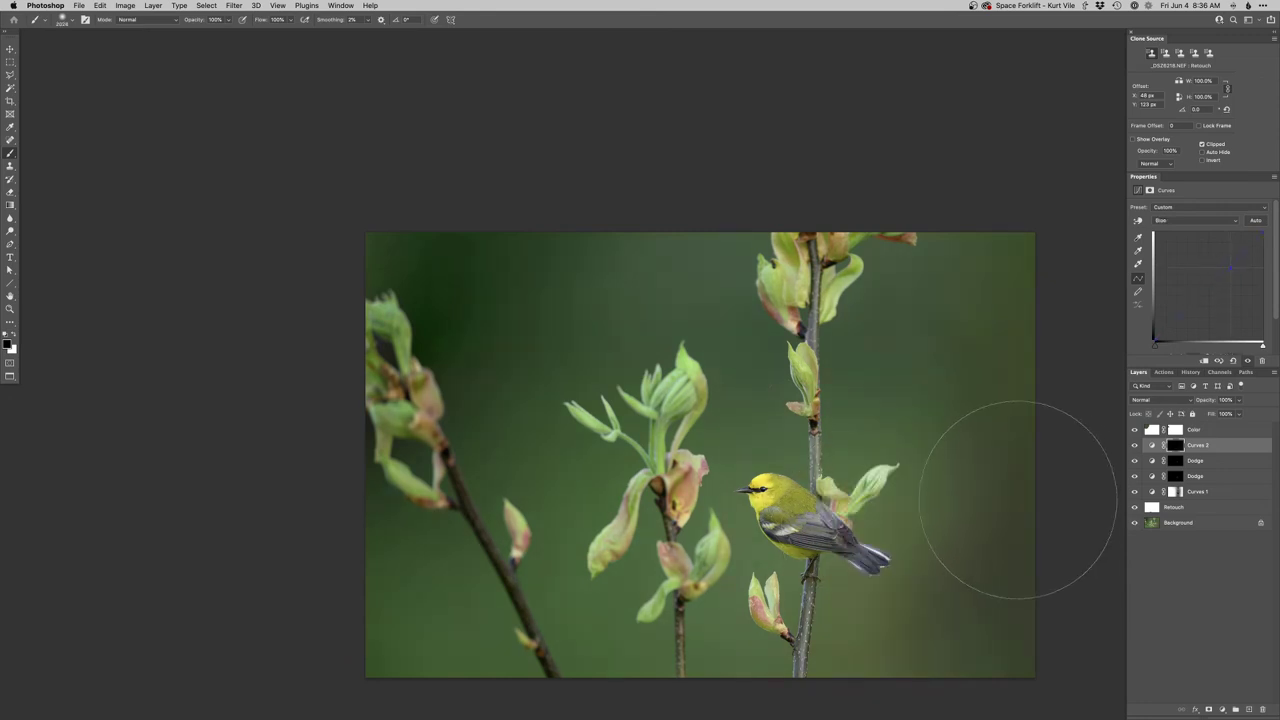
key("x")
left_click_drag(997, 571, 901, 552)
mouse_move(1003, 571)
left_mouse_down()
mouse_move(976, 456)
mouse_move(1000, 266)
mouse_move(944, 601)
mouse_move(1033, 506)
mouse_move(975, 666)
mouse_move(973, 605)
mouse_move(940, 514)
left_mouse_up()
key("alt+4")
left_click_drag(822, 646, 794, 646)
left_click_drag(768, 602, 753, 602)
left_click_drag(919, 572, 902, 551)
left_click(920, 563, "super")
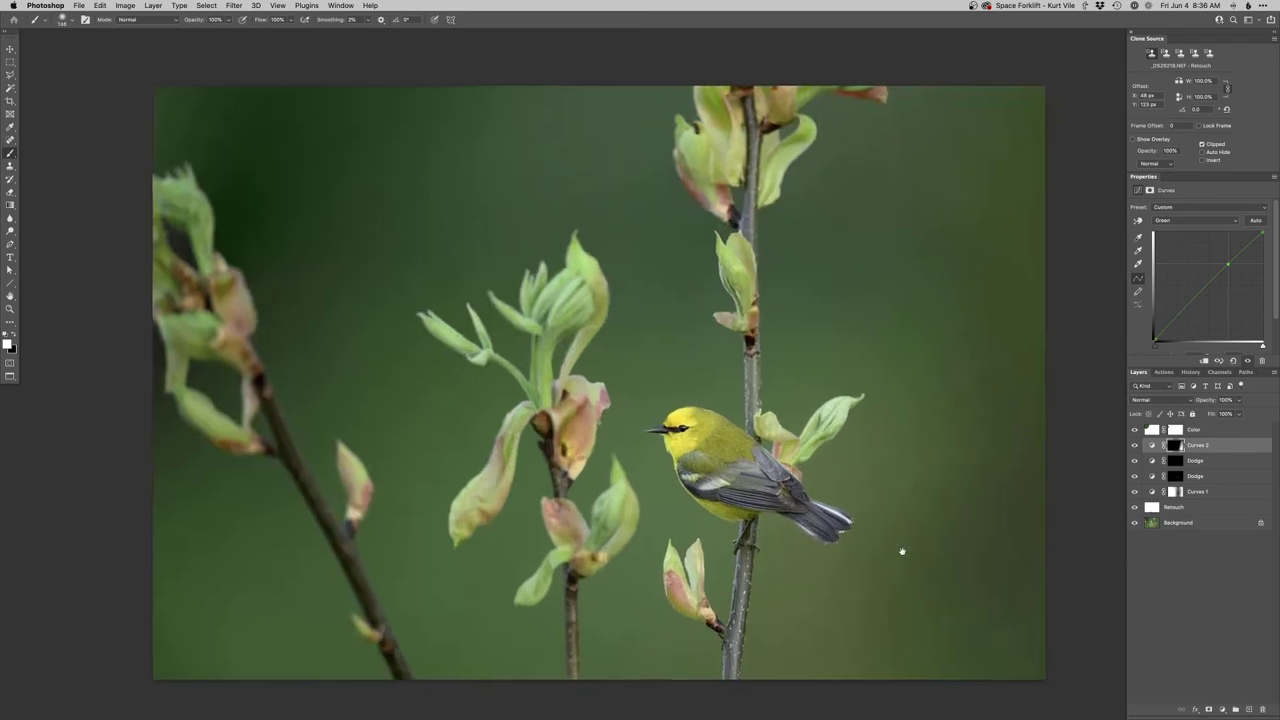
Compare the original Background layer alone with the fully edited photo
left_click(1134, 523, "alt")
left_click(1134, 523, "alt")
left_click(1134, 523, "alt")
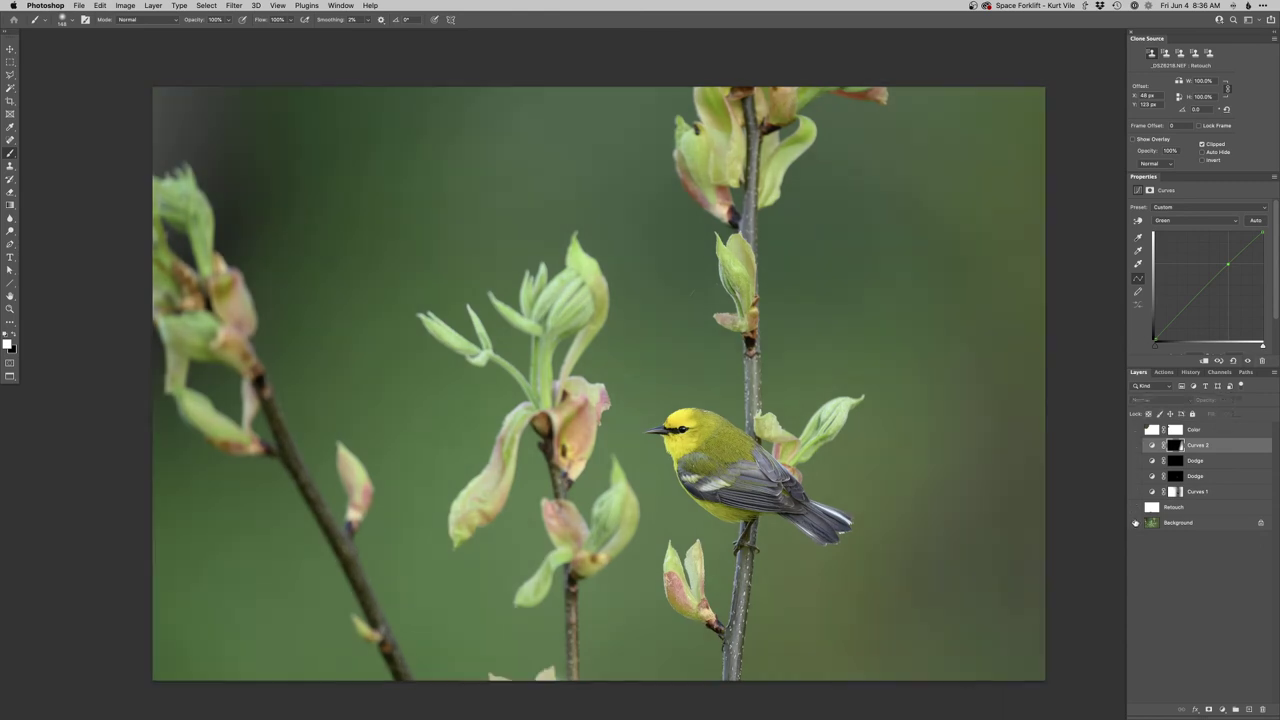
left_click(1134, 523, "alt")
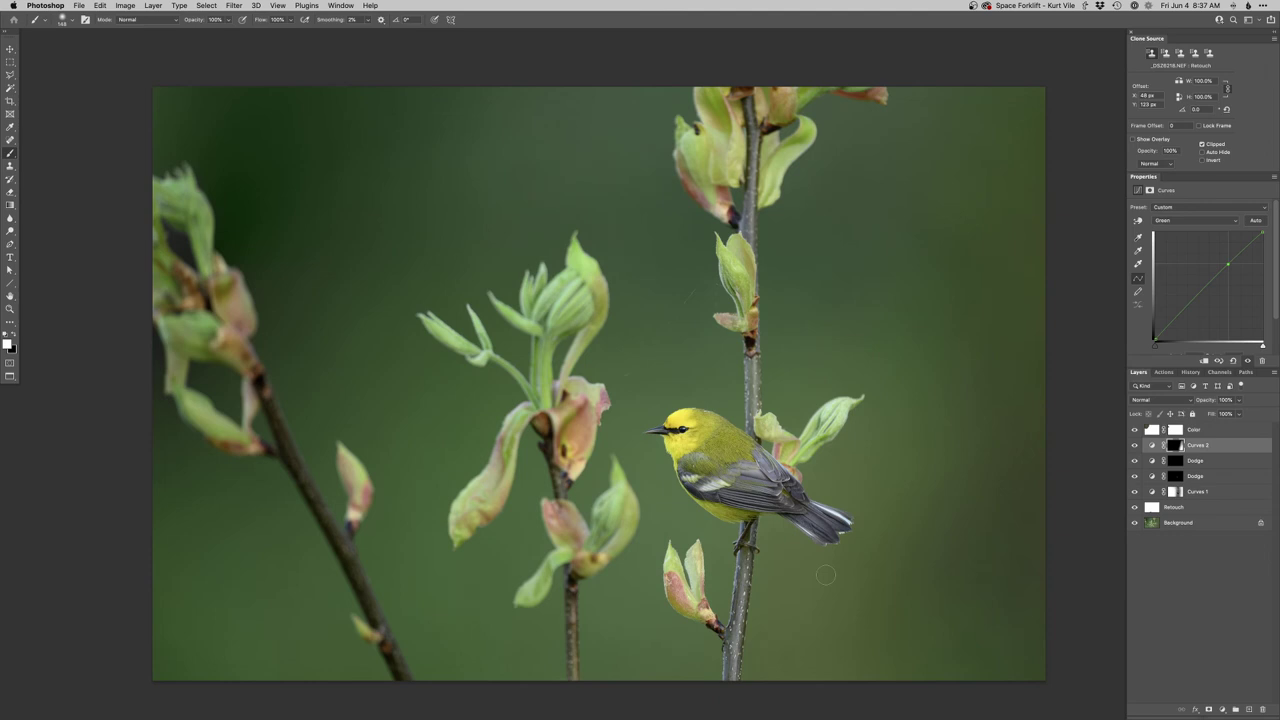
Switch to Safari, open rayhennessy.com/workshops in a new tab, and view the Online Workshops page
key("super+Tab")
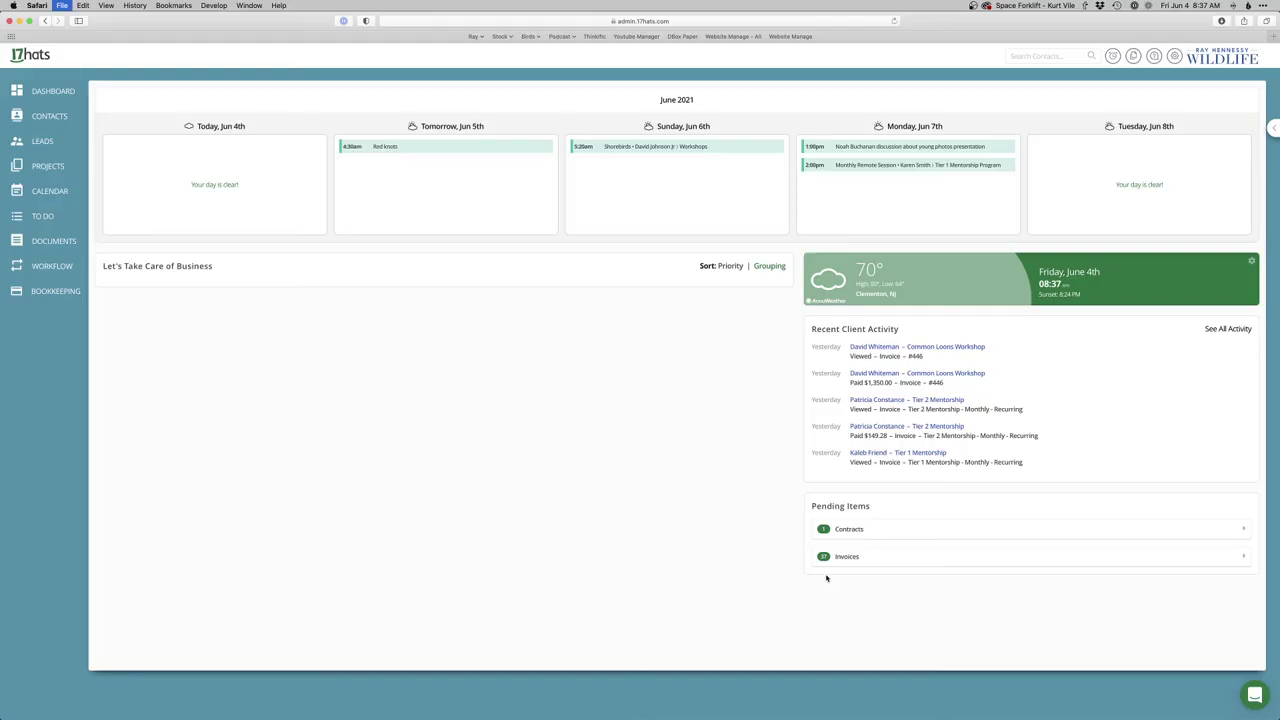
key("super+t")
type("ray")
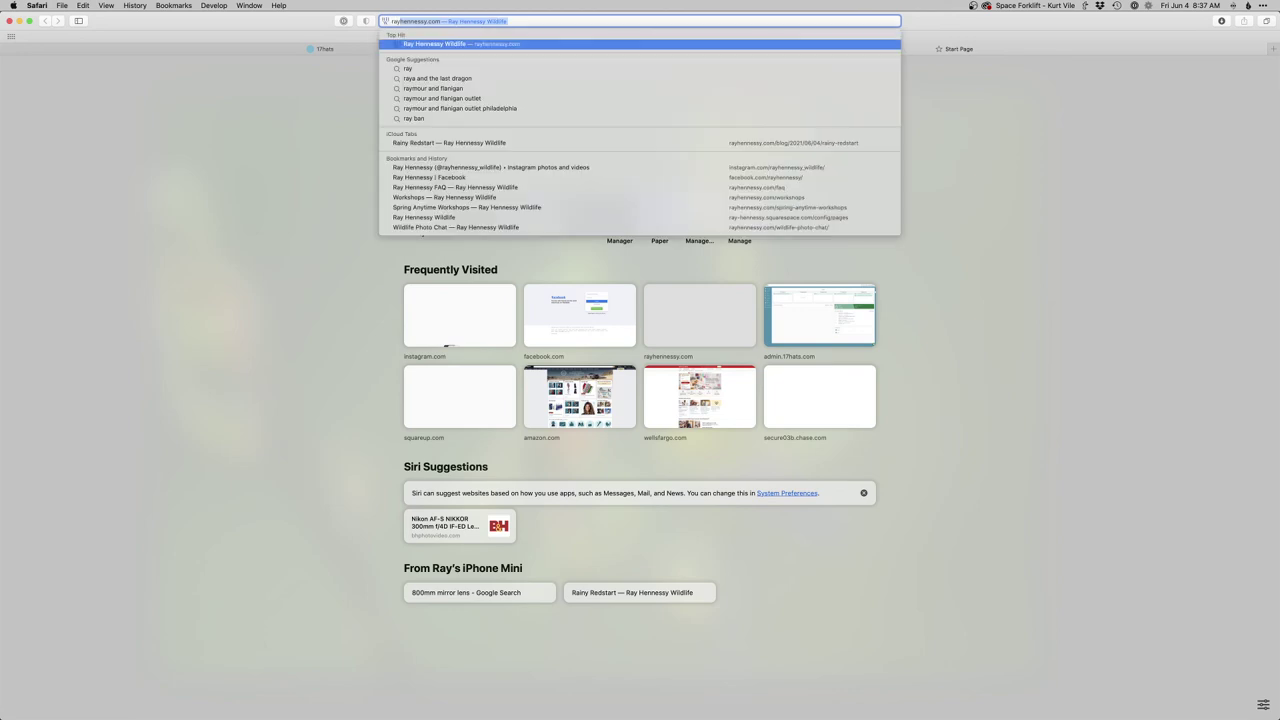
key("Right")
type("/wo")
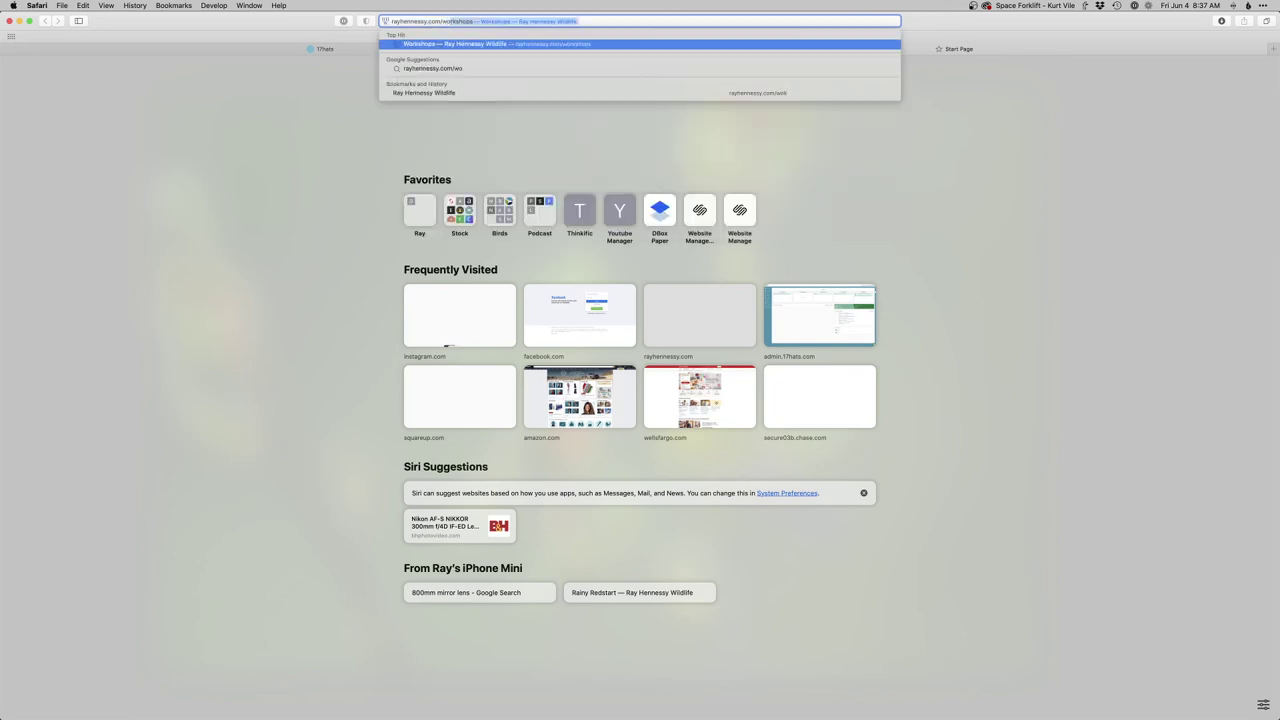
key("Return")
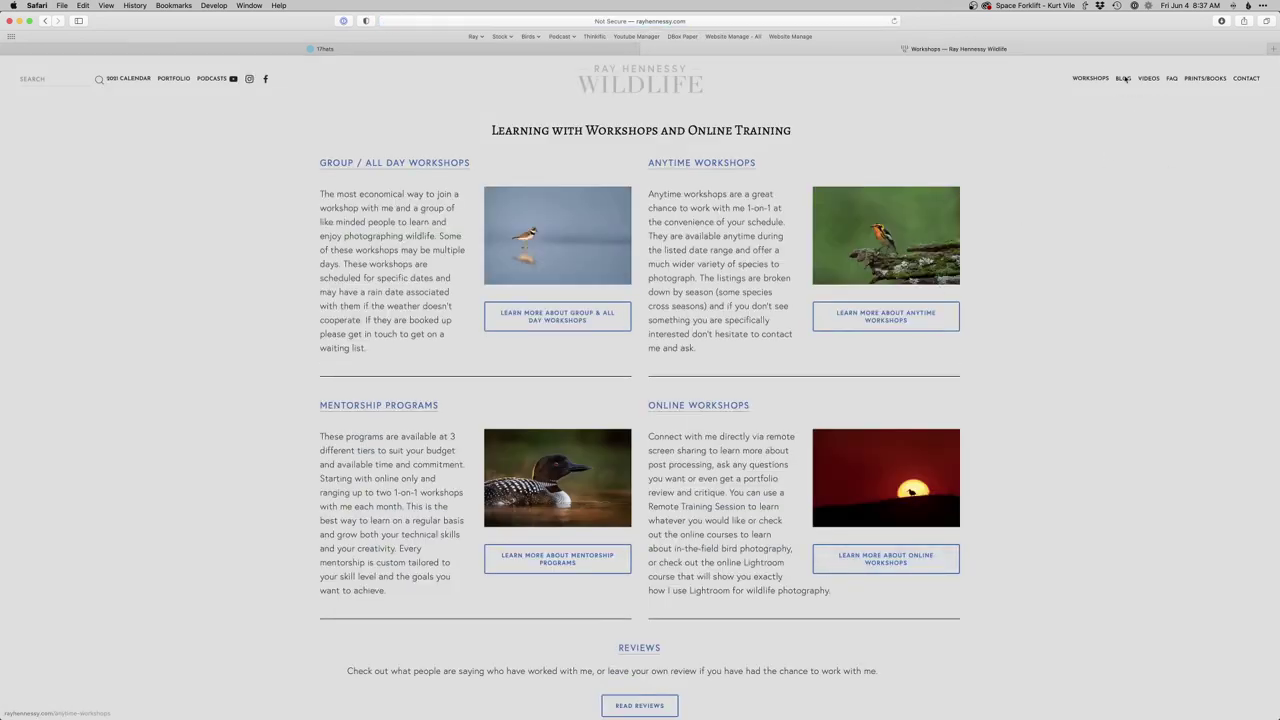
mouse_move(1089, 80)
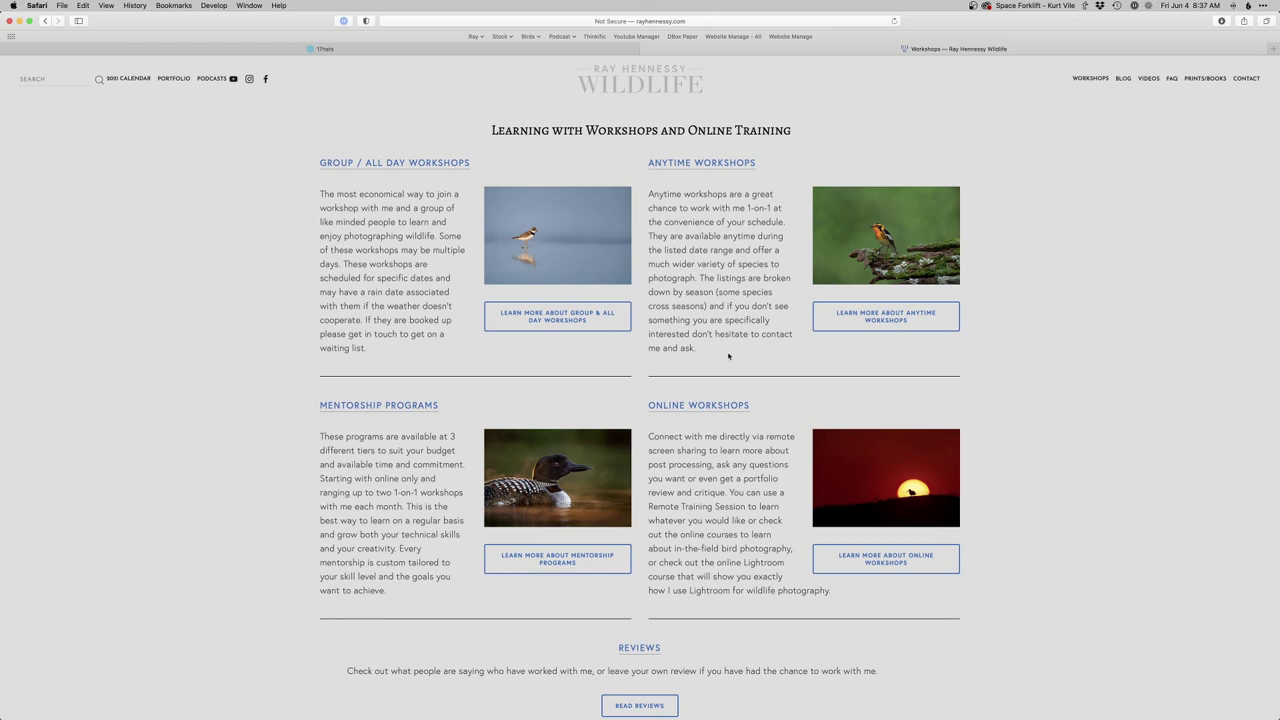
left_click(701, 407)
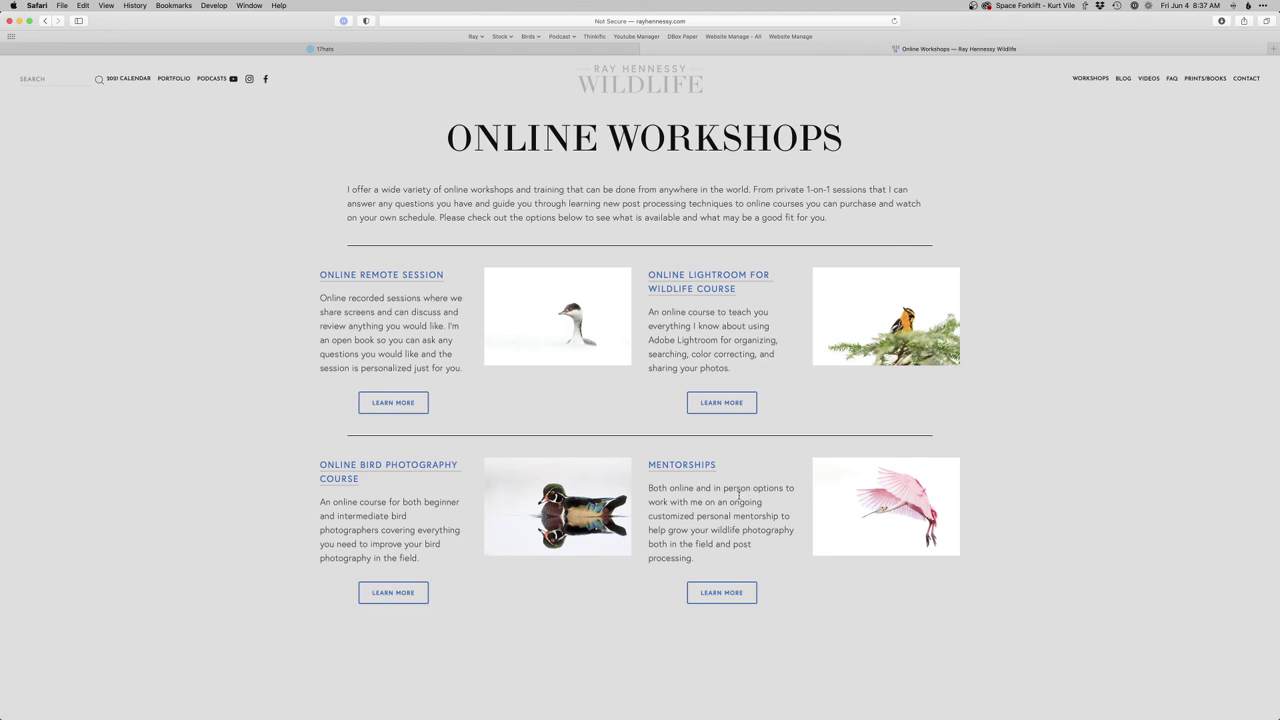
Switch to Lightroom Classic and compare the Copy 1 photo with the edited PSD in Survey view
key("super+Tab")
key("g")
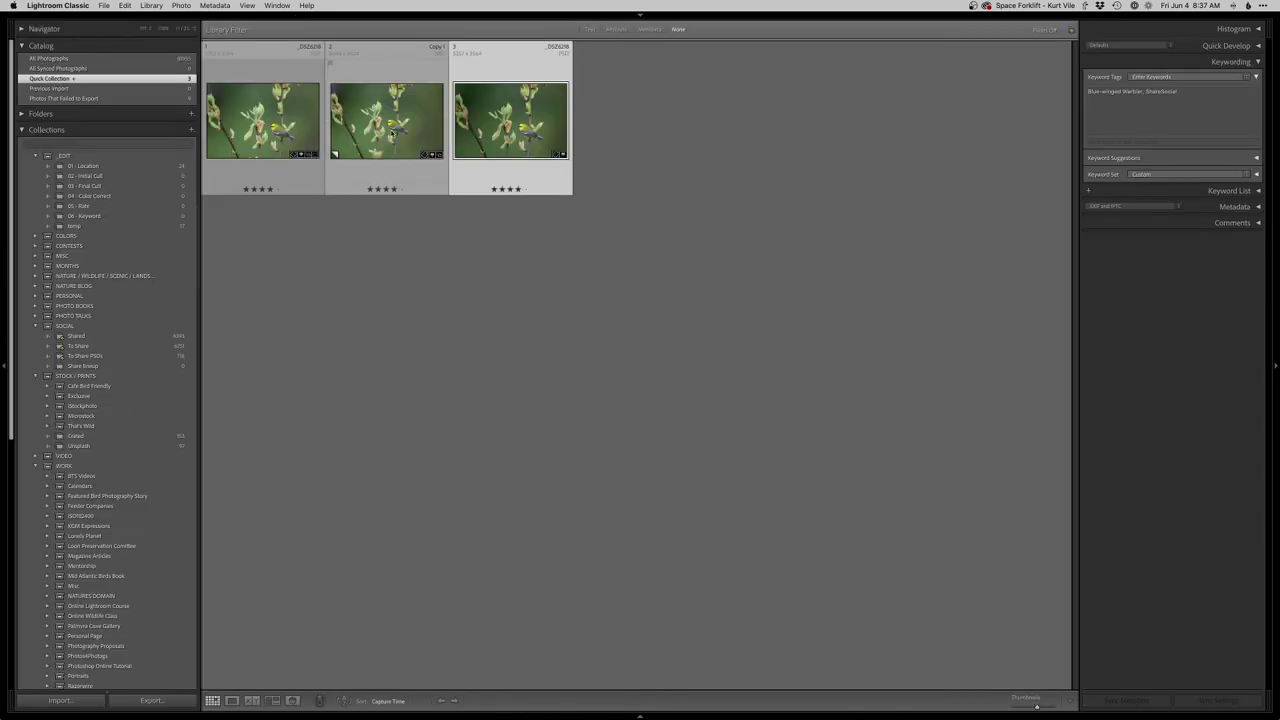
left_click(391, 126, "super")
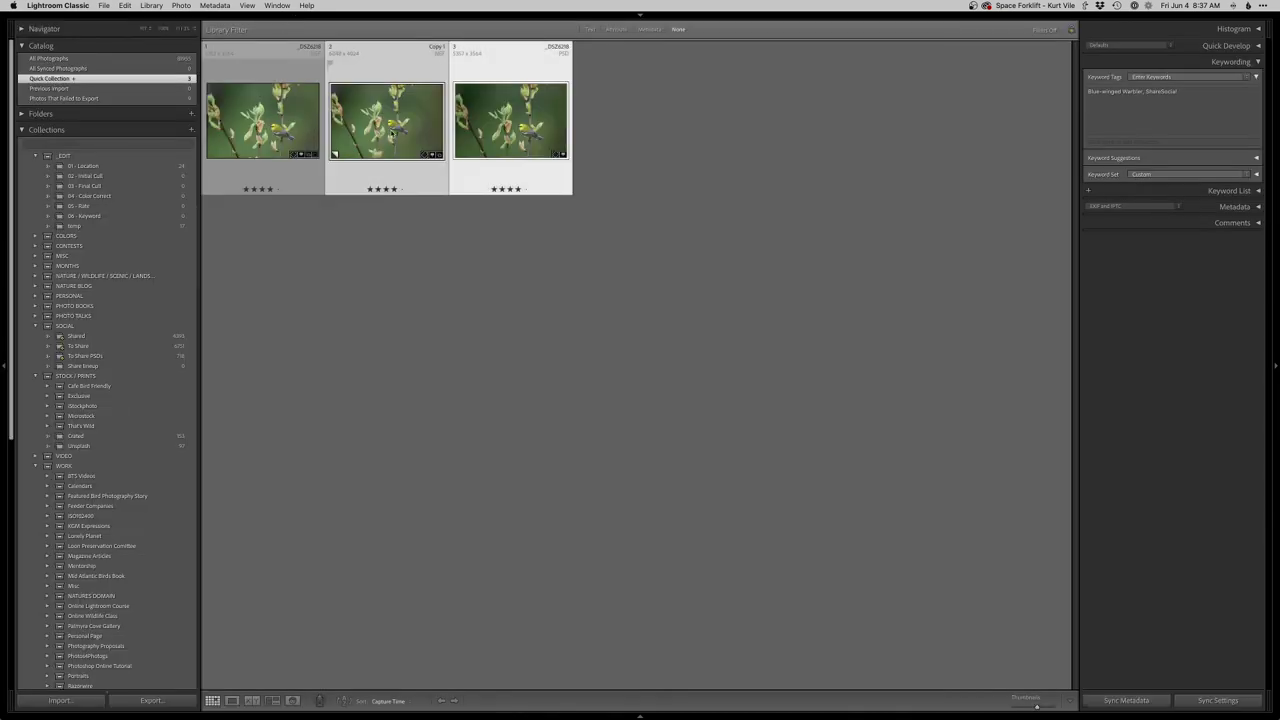
key("n")
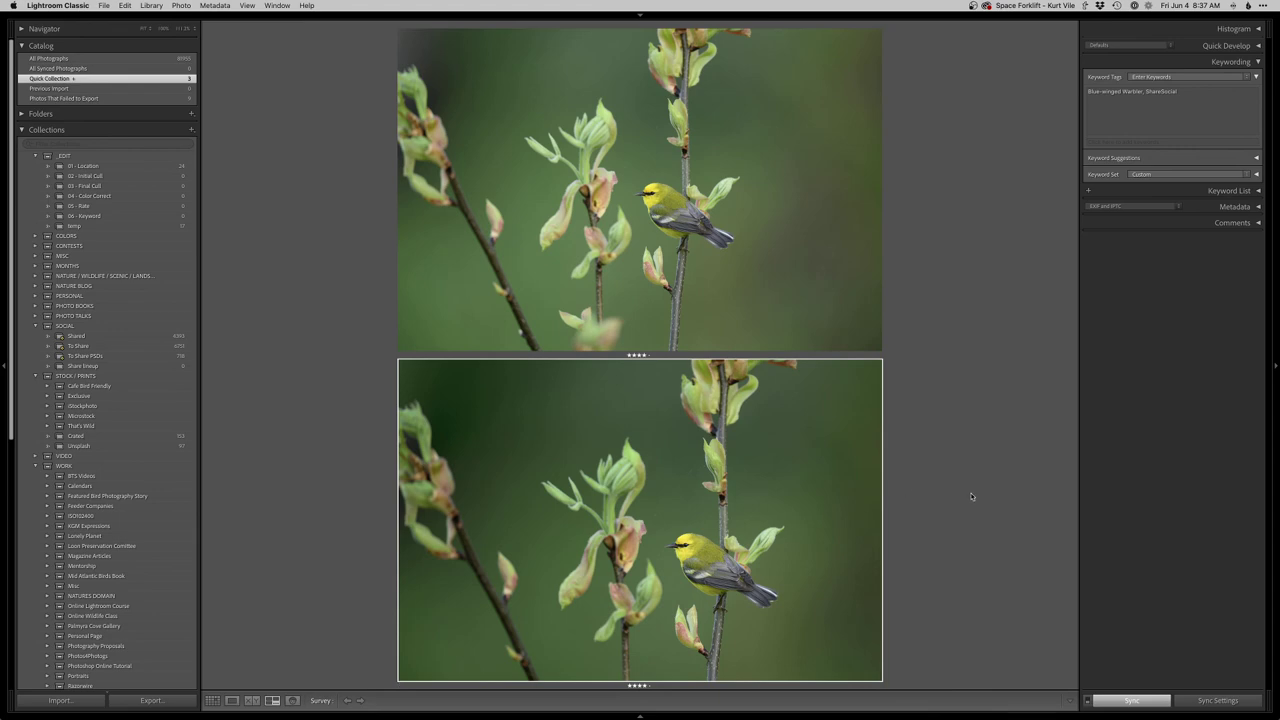
View the edited PSD enlarged on its own and return to the thumbnail grid
key("e")
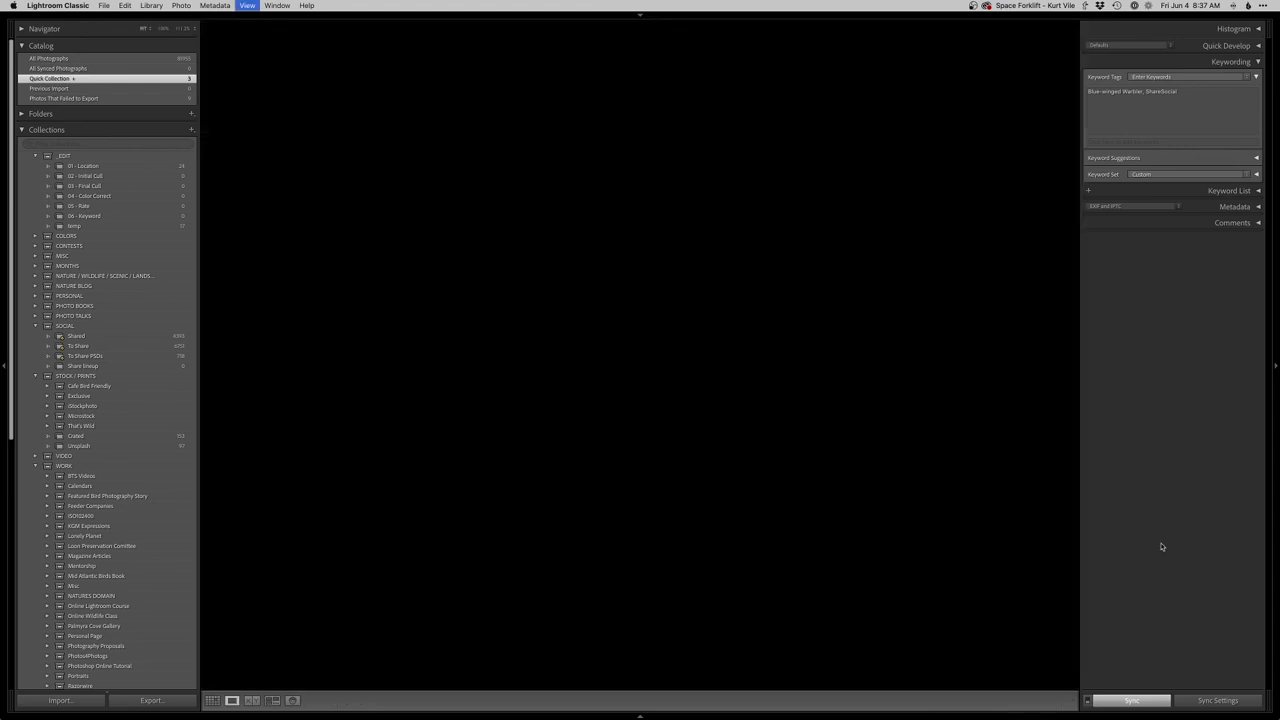
key("Left")
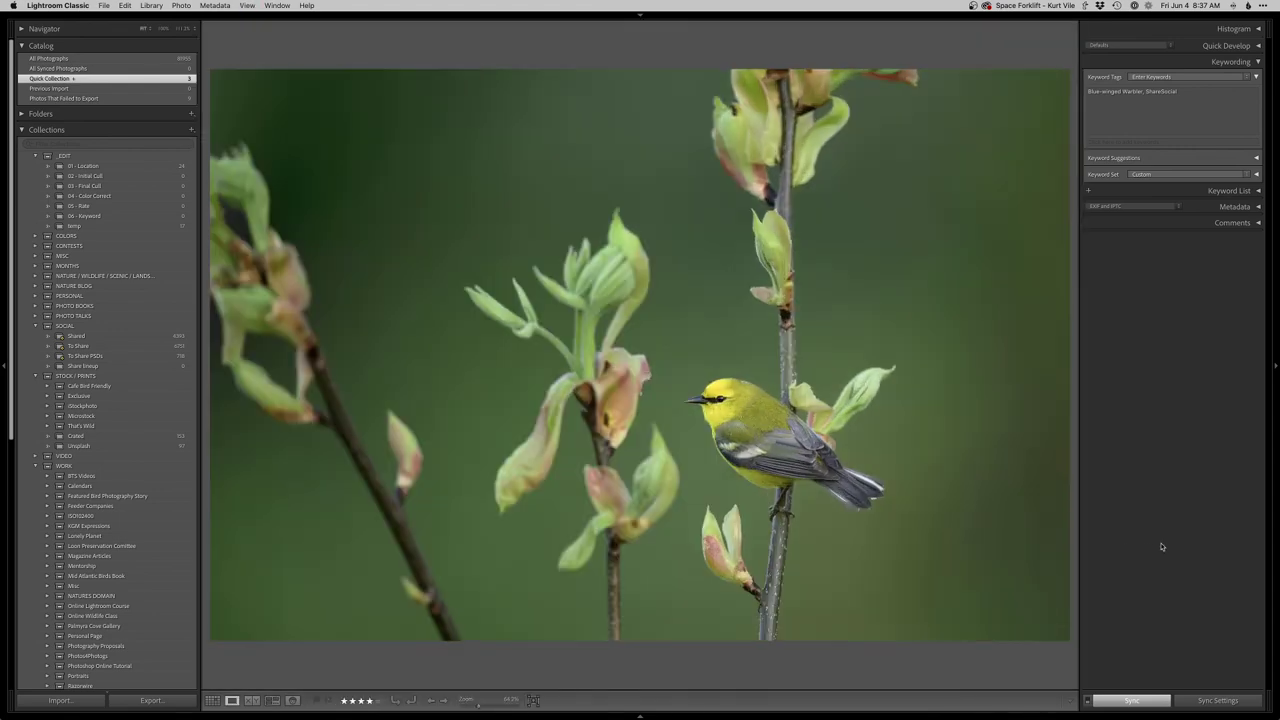
key("g")
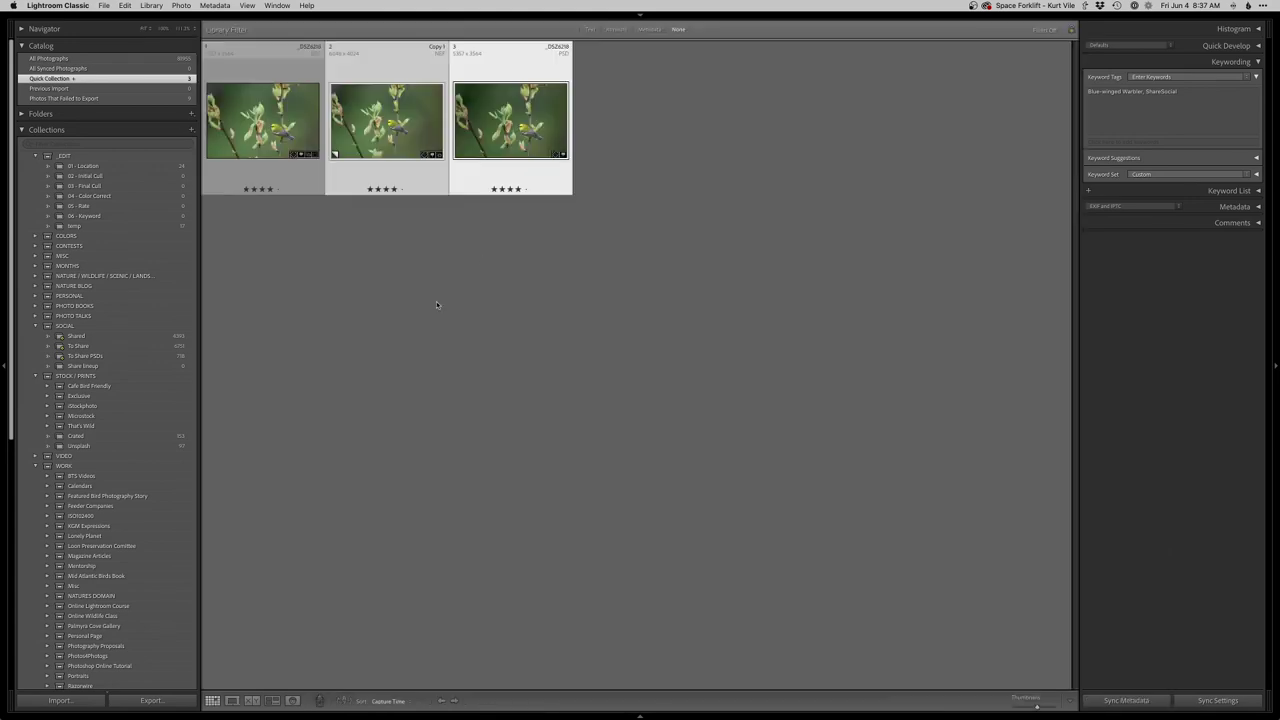